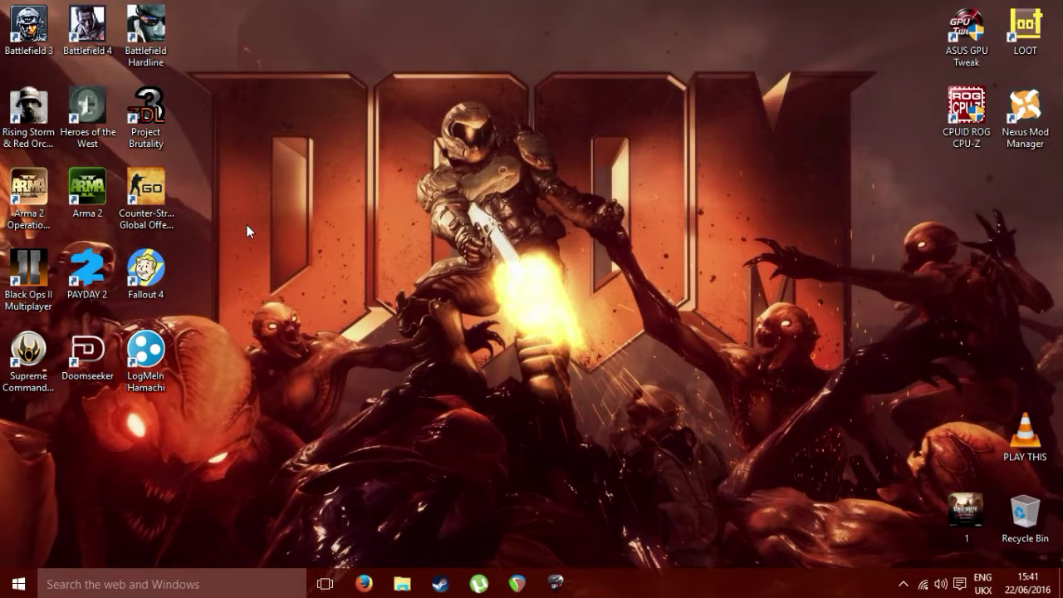
- Open the Project Brutality launcher from the desktop, search Windows for Hamachi and start LogMeIn Hamachi
double_click(147, 108)
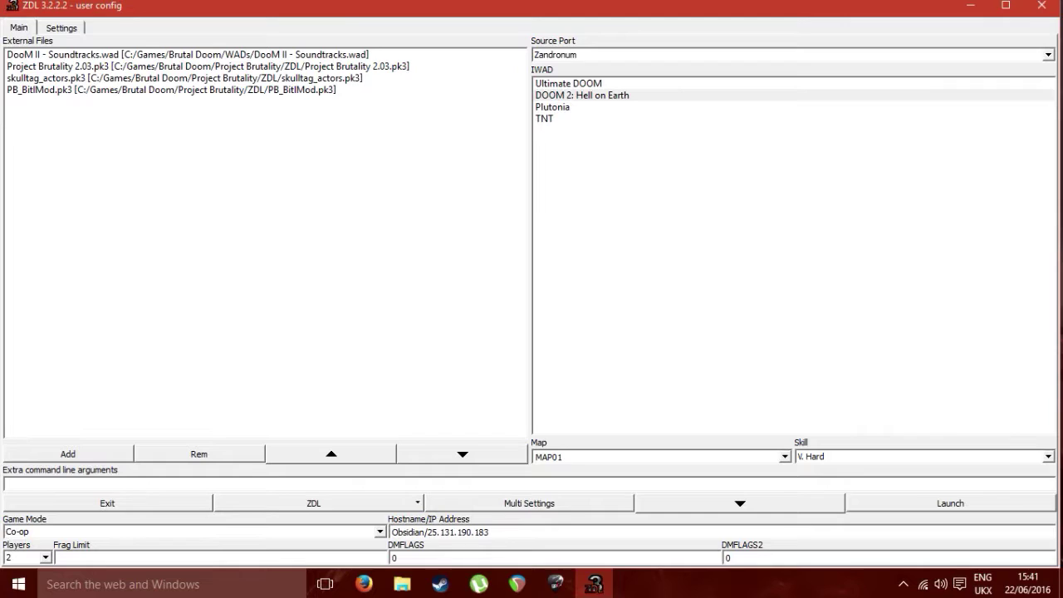
left_click(903, 583)
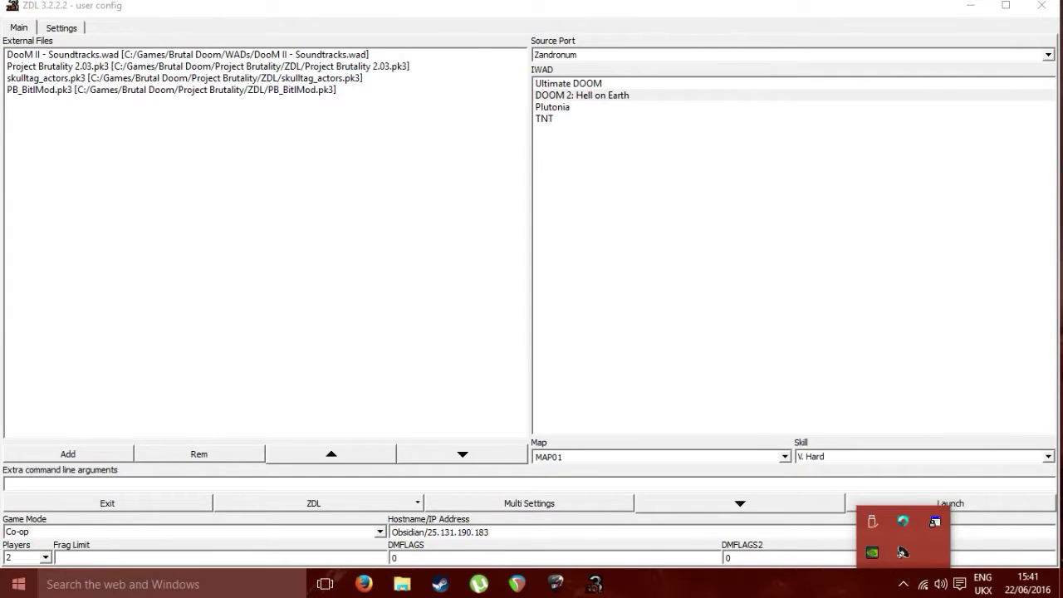
left_click(204, 584)
type("Hamachi")
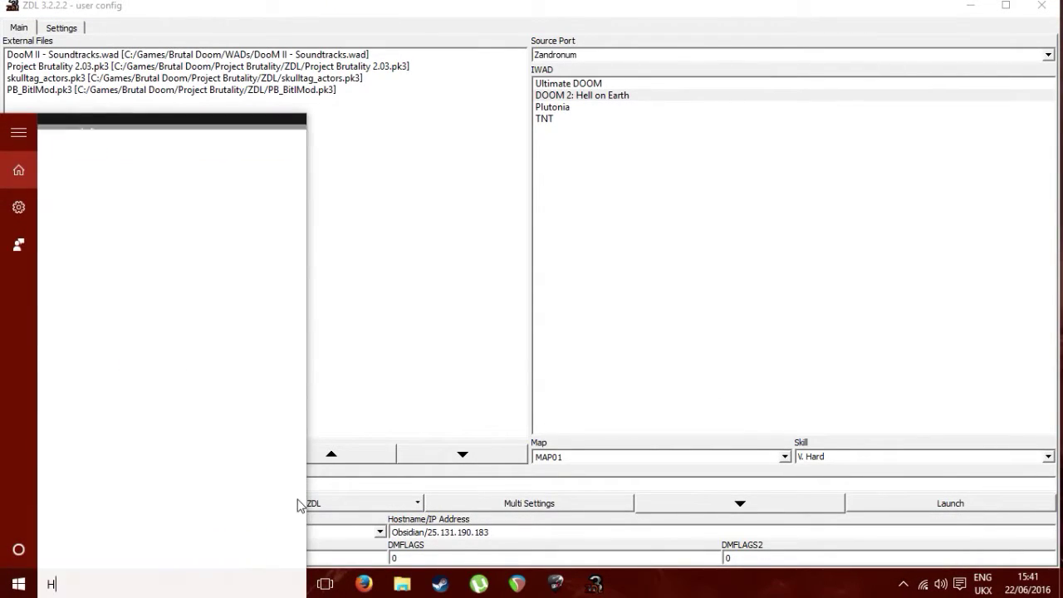
left_click(218, 209)
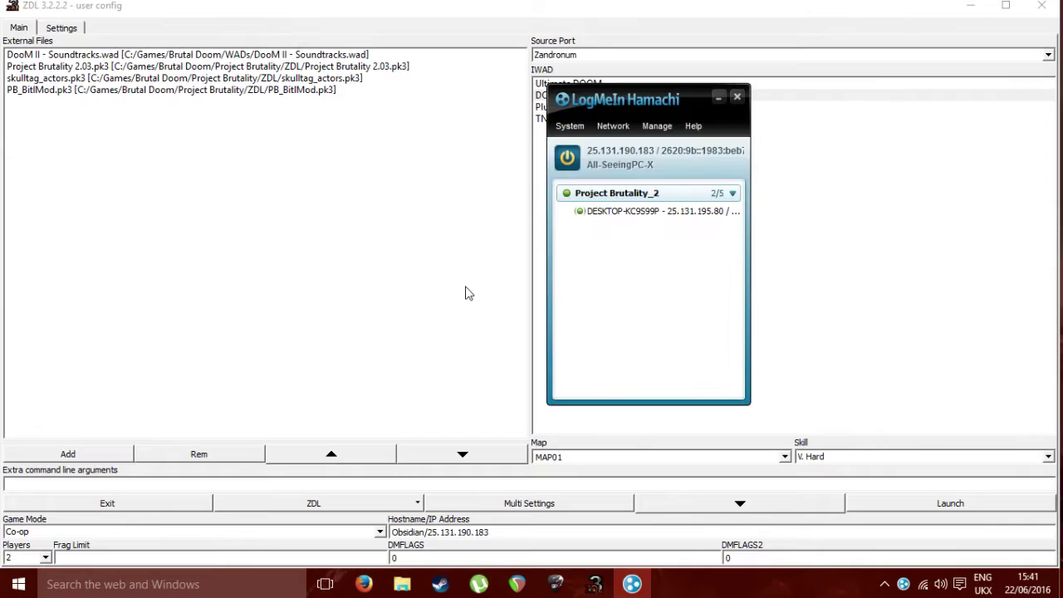
- Check the members of the Project Brutality_2 network in Hamachi, collapse the network entry and minimise the window
mouse_move(604, 217)
left_click(731, 193)
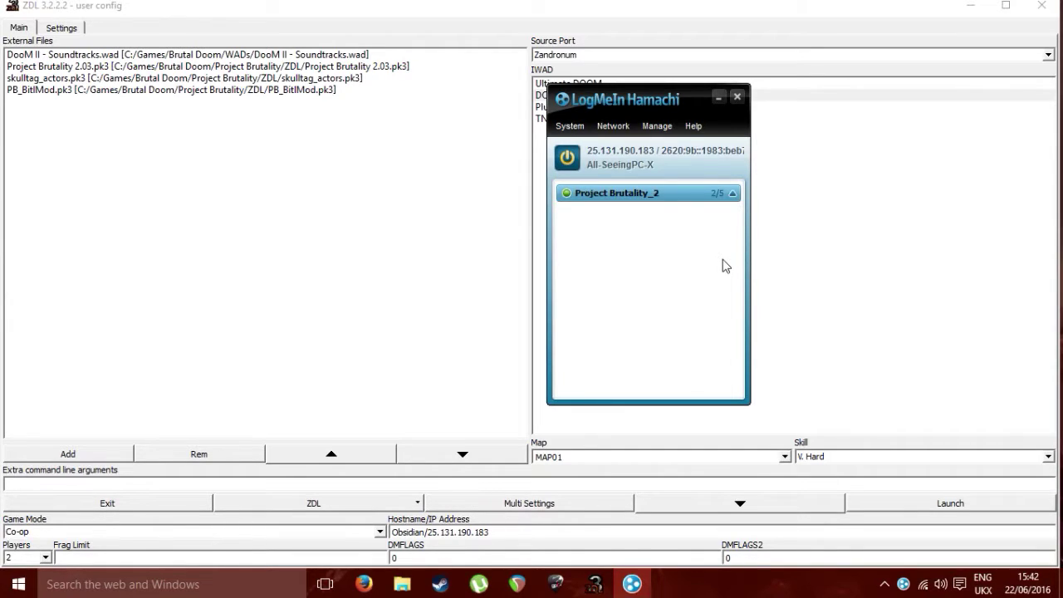
left_click(717, 99)
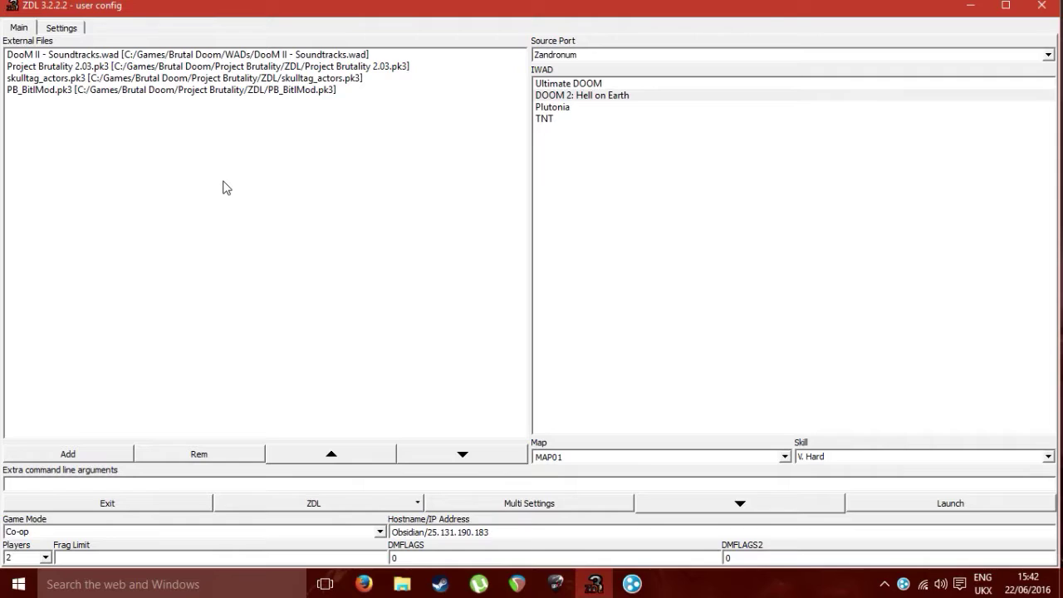
- Select DOOM 2: Hell on Earth as the IWAD and go over the soundtrack and Project Brutality 2.03 external files
left_click(581, 96)
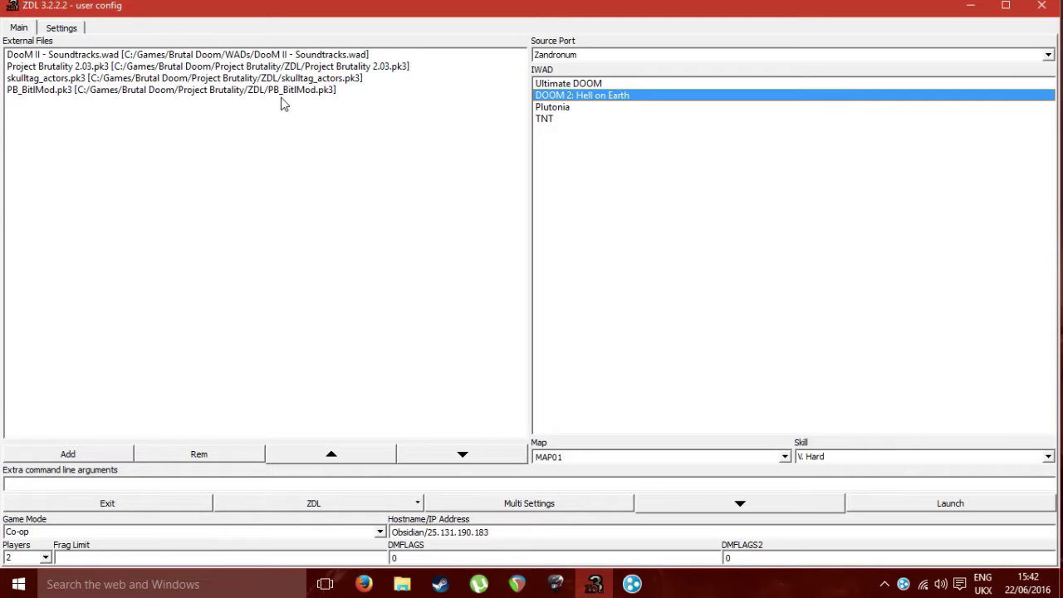
left_click(162, 56)
left_click(155, 65)
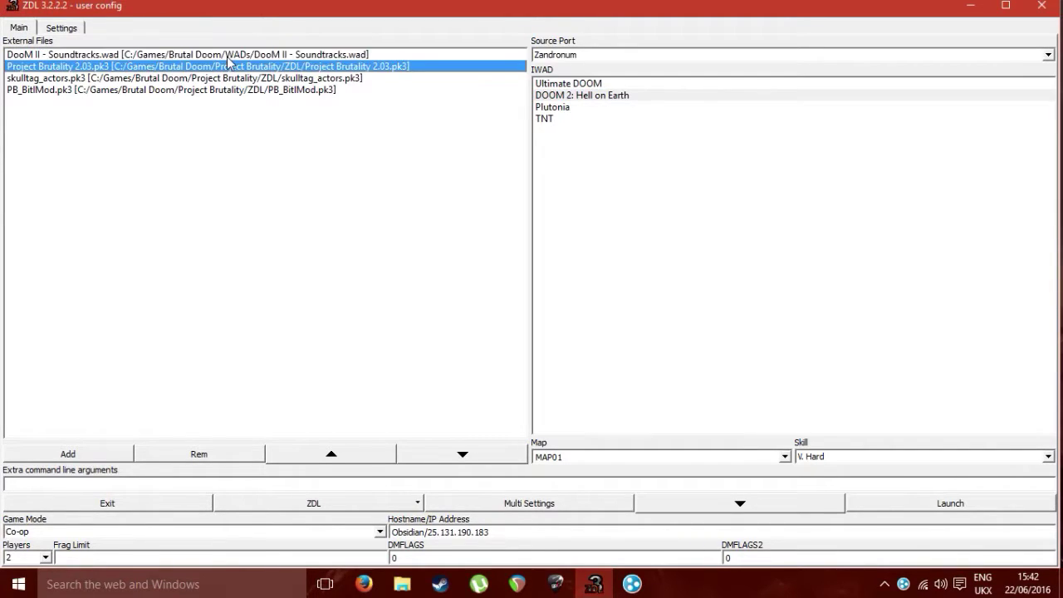
left_click(228, 58)
left_click(92, 68)
- Move DooM II - Soundtracks.wad down the external files load order and return it to first place
left_click(130, 55)
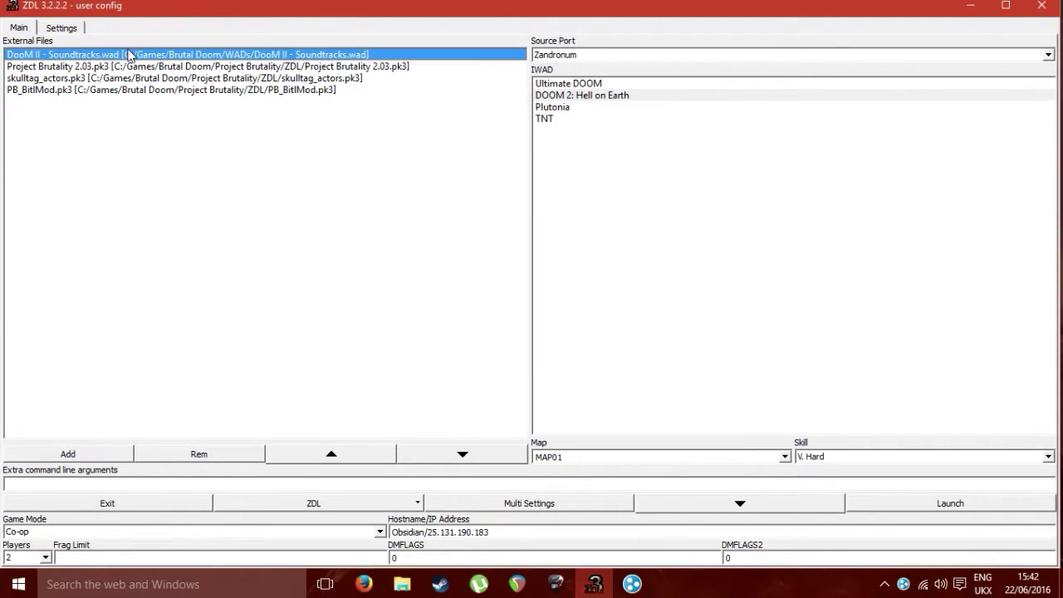
left_click(463, 457)
left_click(463, 456)
left_click(463, 457)
left_click(373, 455)
left_click(344, 457)
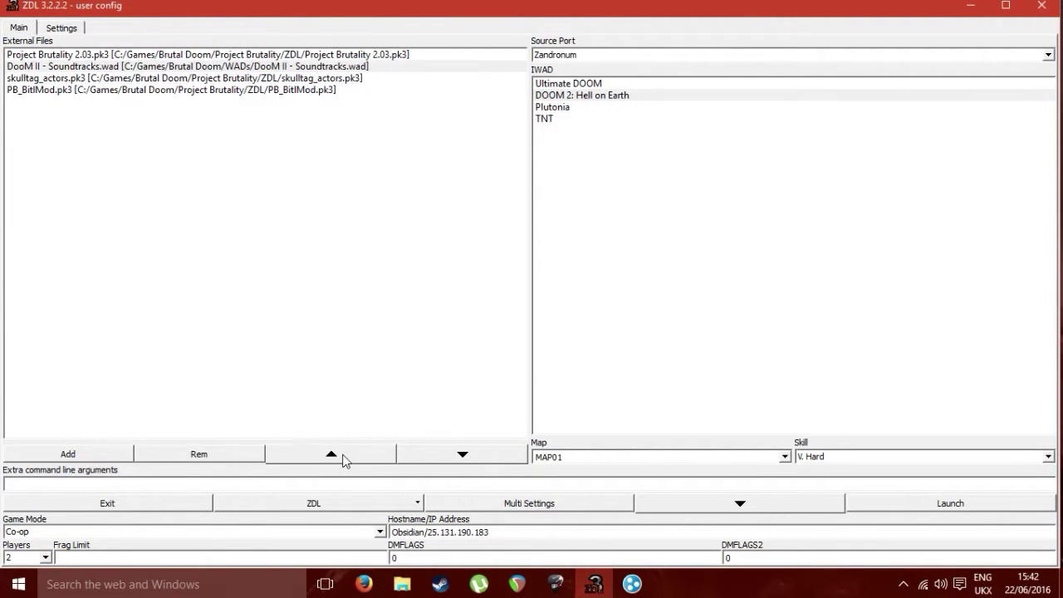
left_click(344, 457)
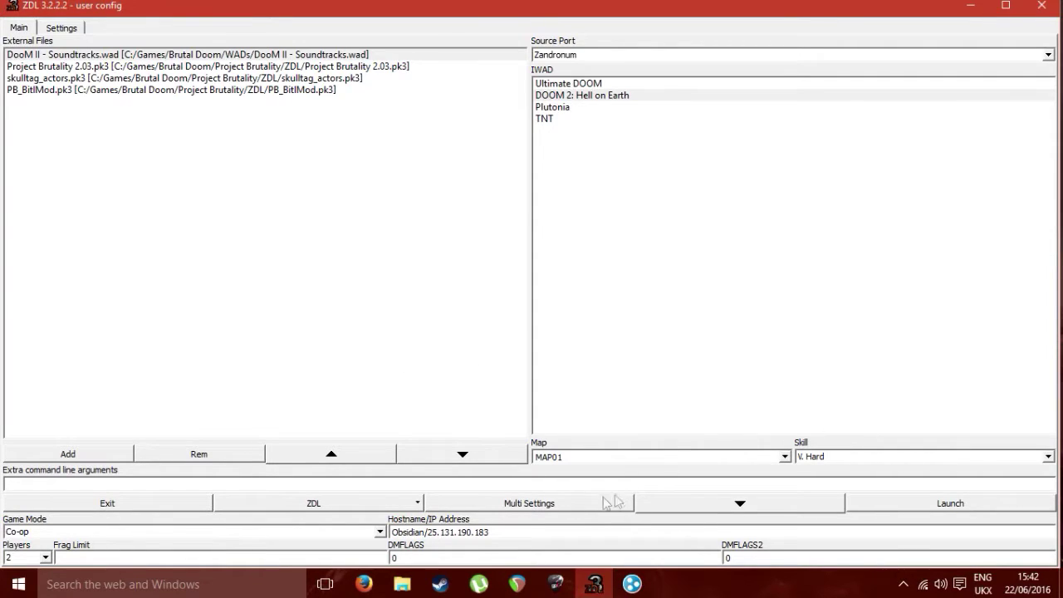
- Review the port 10666 entry in the advanced multiplayer settings and accept the dialog
left_click(716, 498)
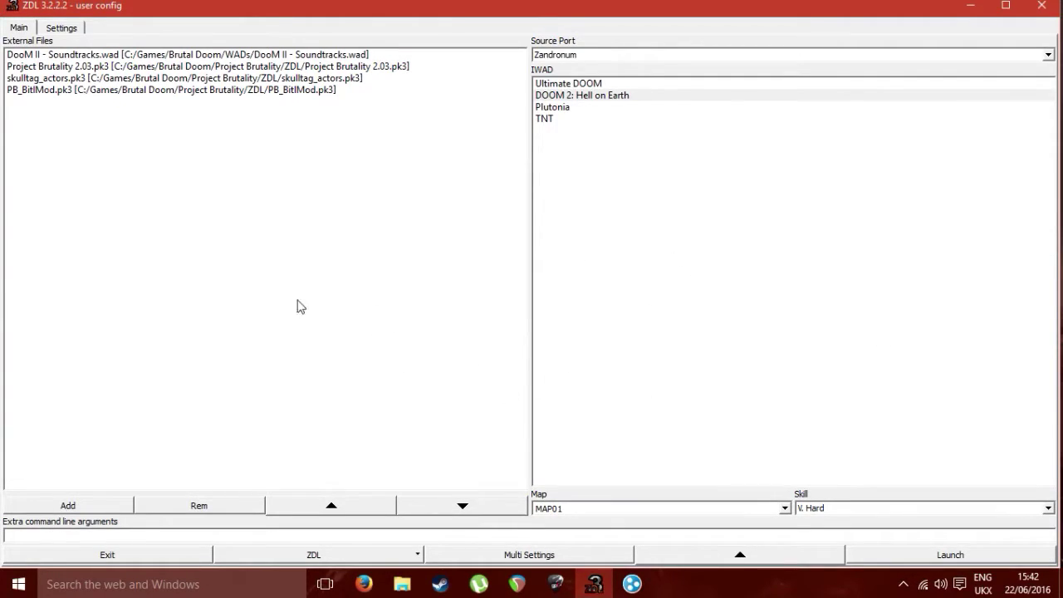
left_click(566, 558)
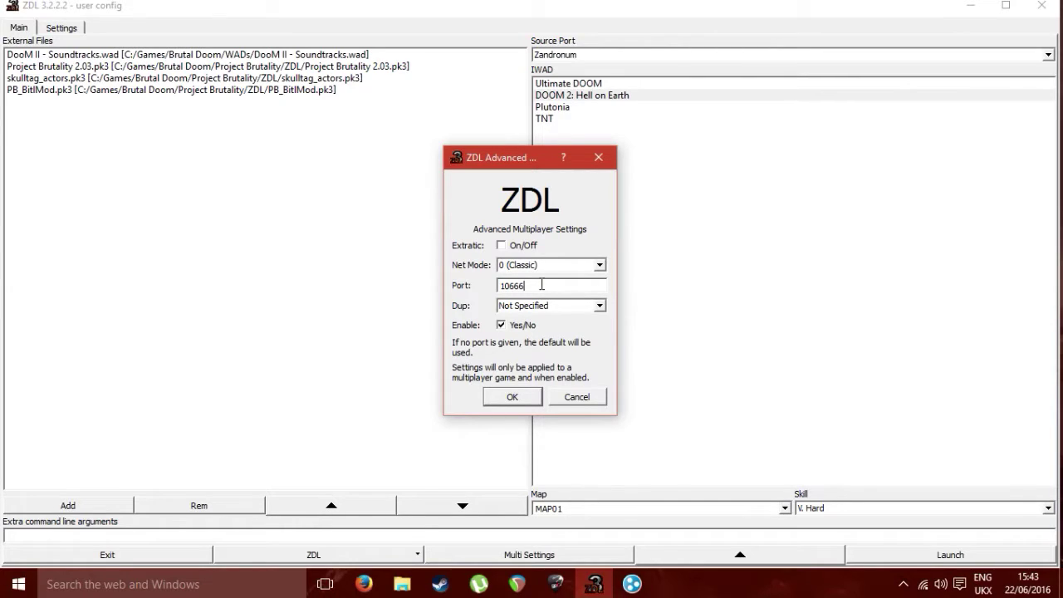
double_click(508, 285)
left_click(529, 287)
left_click(509, 397)
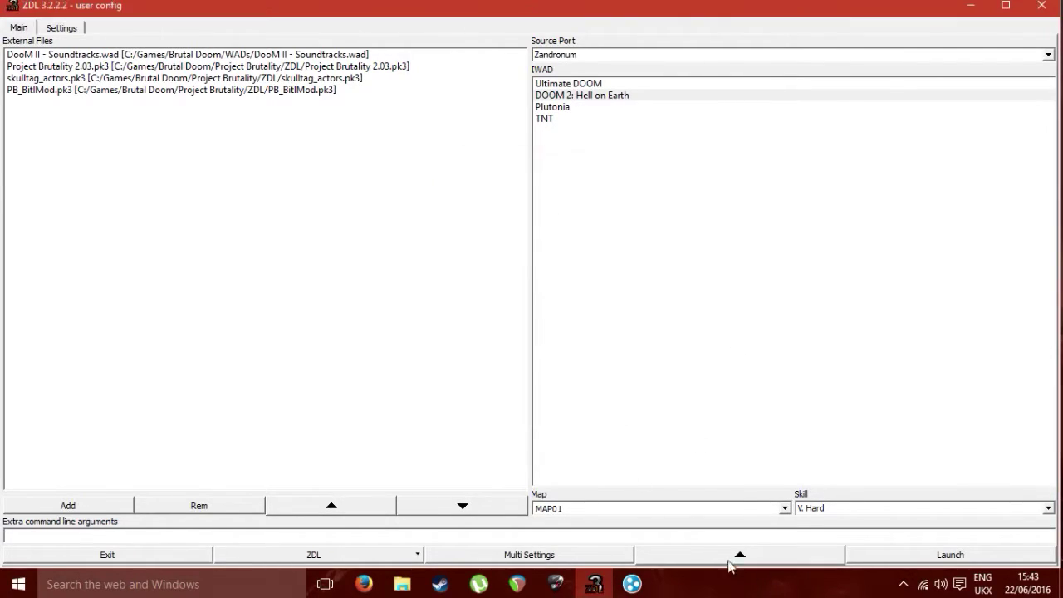
- Reveal the multiplayer options and set the game mode to Co-op with 2 players
left_click(738, 555)
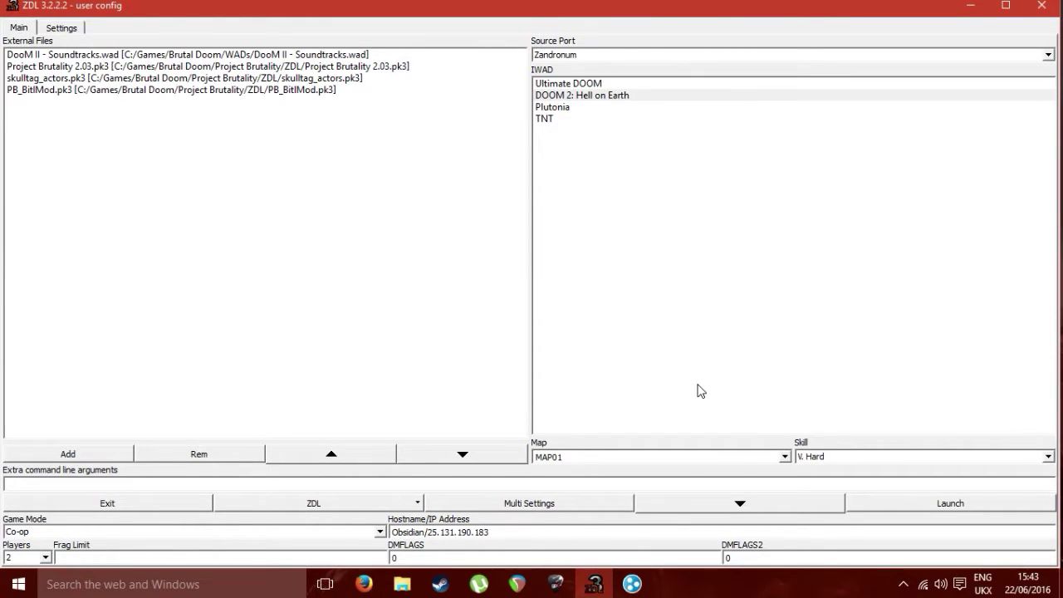
left_click(715, 506)
left_click(722, 549)
left_click(337, 532)
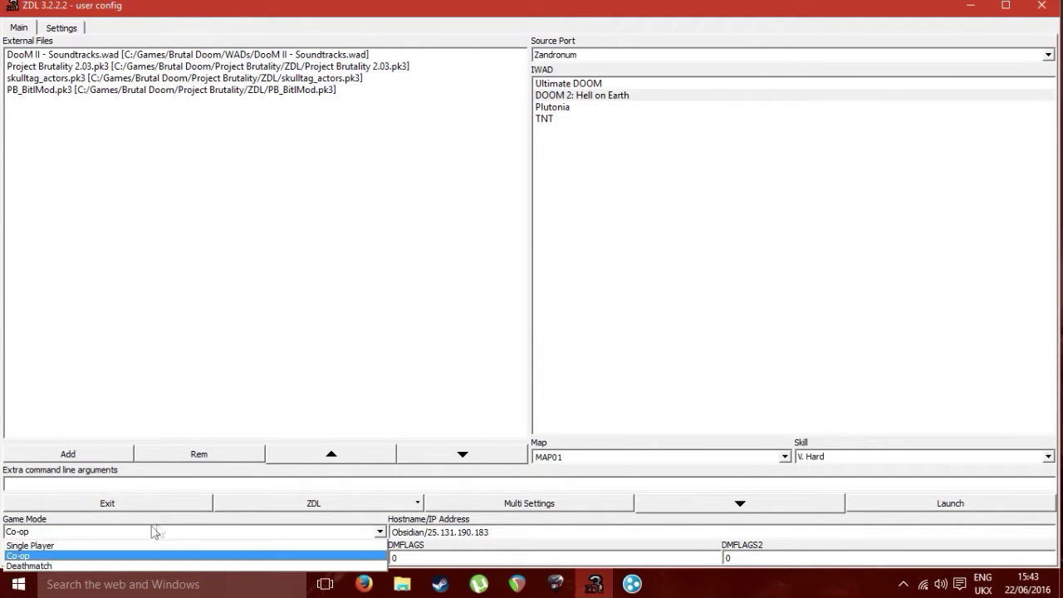
left_click(88, 555)
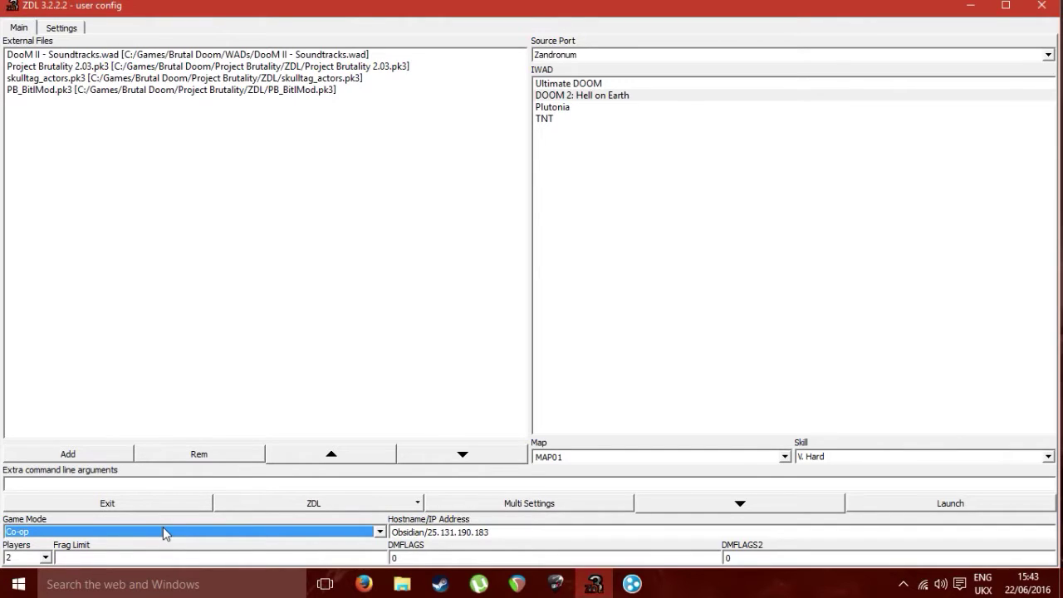
left_click(32, 558)
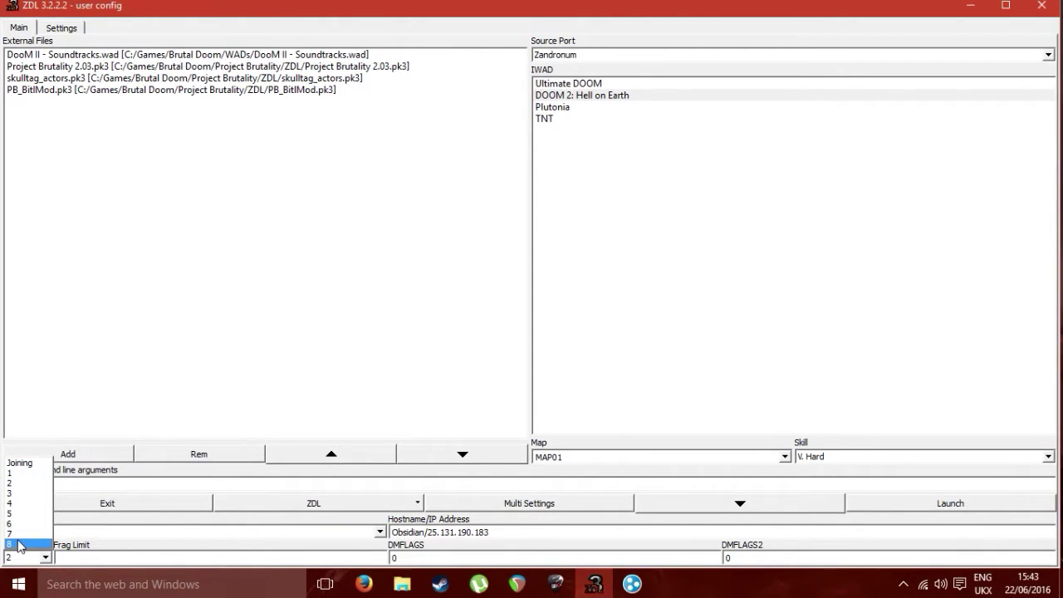
left_click(25, 482)
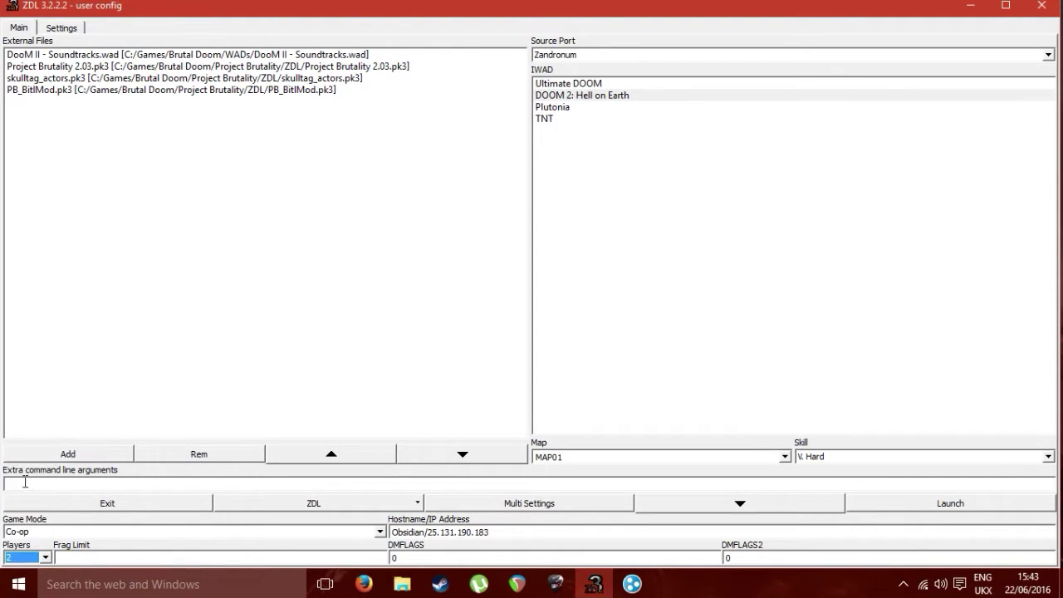
- Select the IP address after Obsidian/ in the hostname field and copy this computer's IPv4 address from Hamachi
left_click(425, 532)
left_click_drag(392, 532, 527, 536)
left_click(425, 533)
left_click(632, 583)
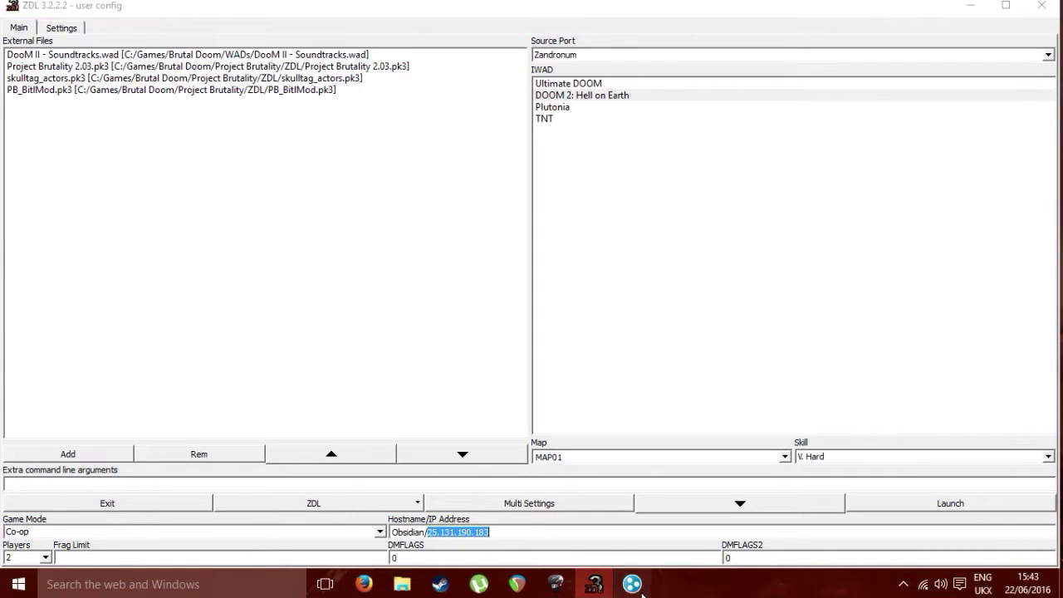
right_click(630, 157)
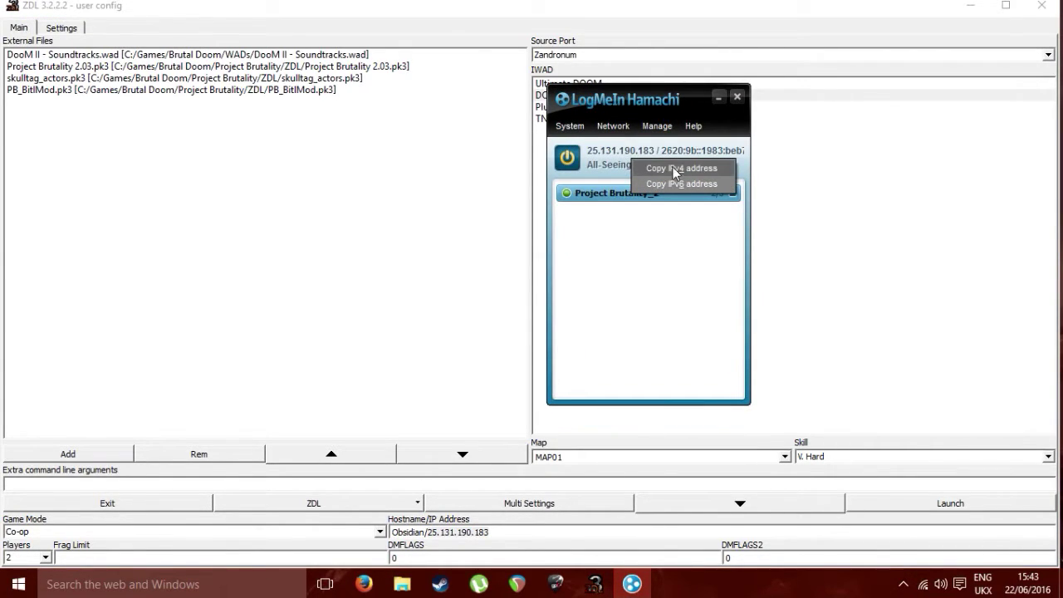
left_click(671, 169)
left_click(719, 97)
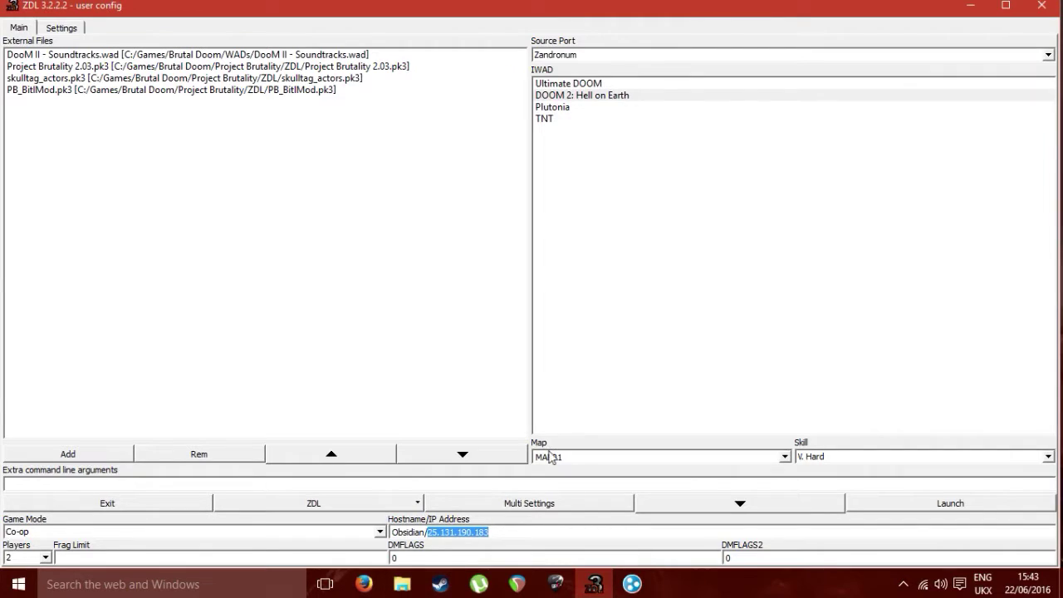
- Look through the list of available starting maps for DOOM 2: Hell on Earth
left_click(593, 458)
left_click(783, 457)
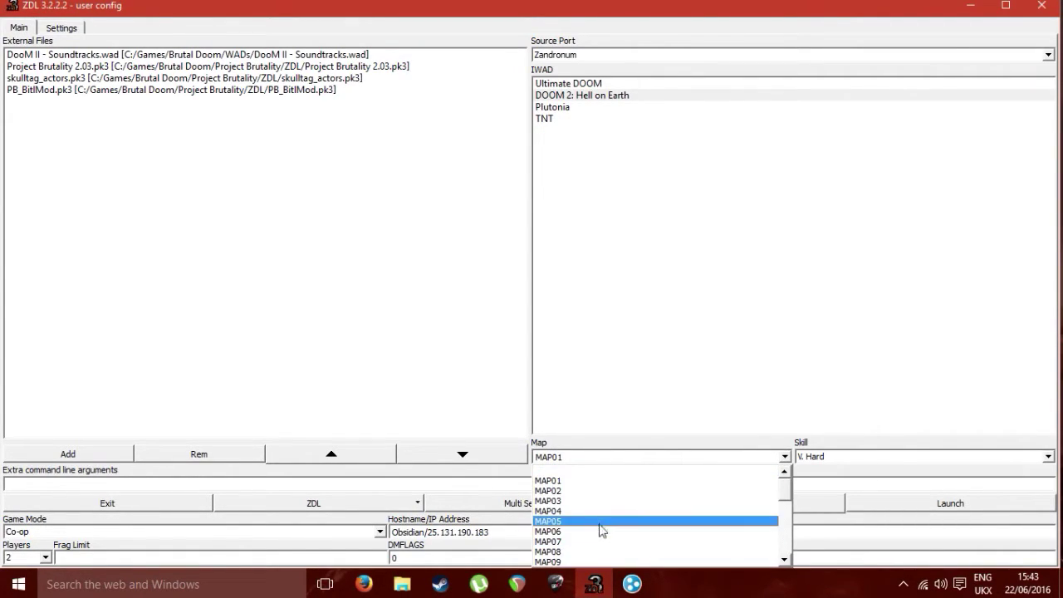
left_click(612, 182)
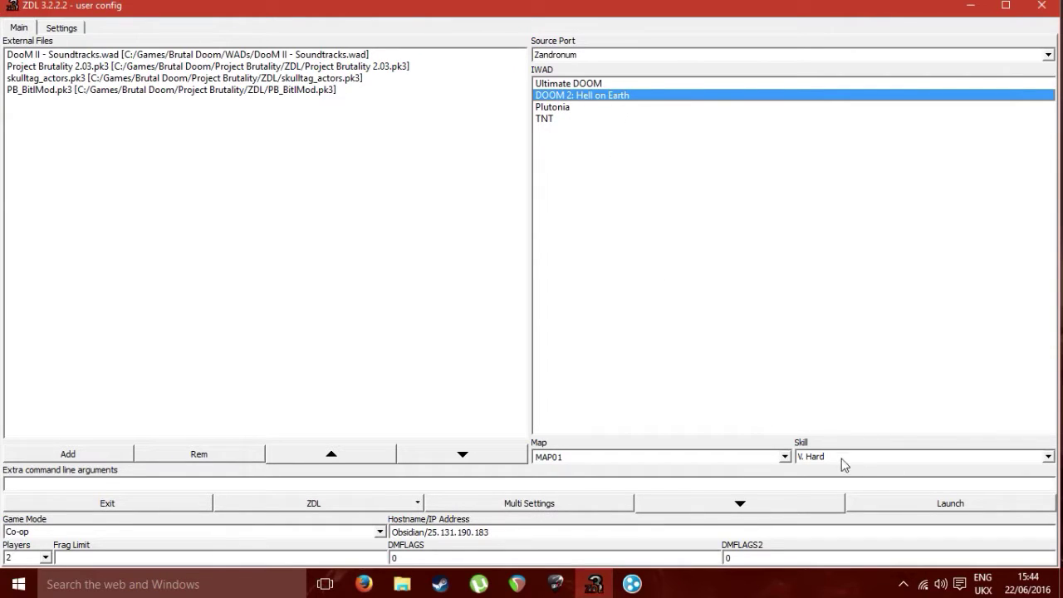
- Set the skill to Medium and launch the co-op game server
left_click(871, 462)
left_click(824, 504)
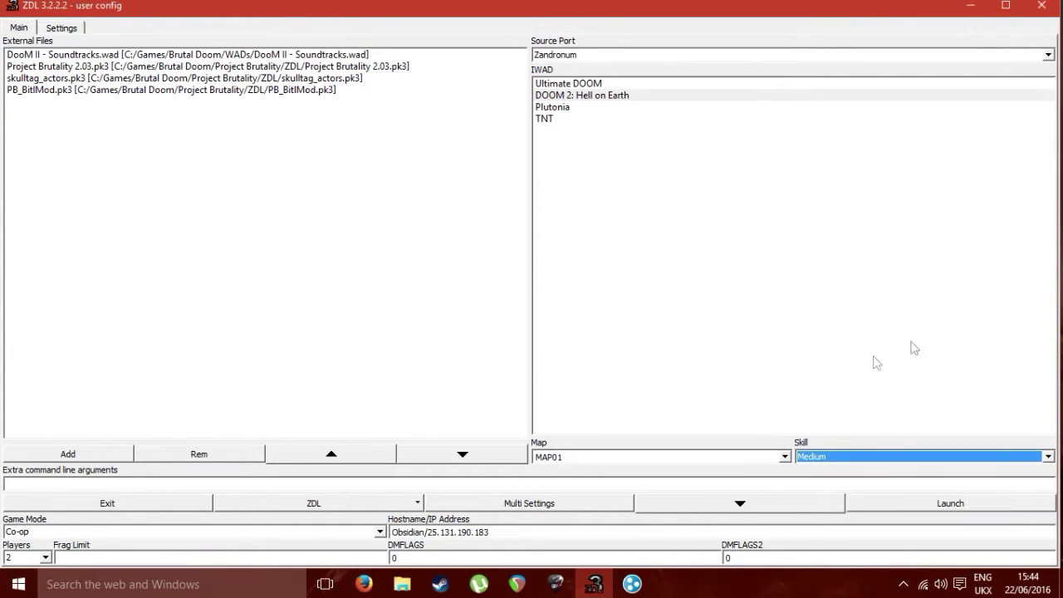
left_click(752, 324)
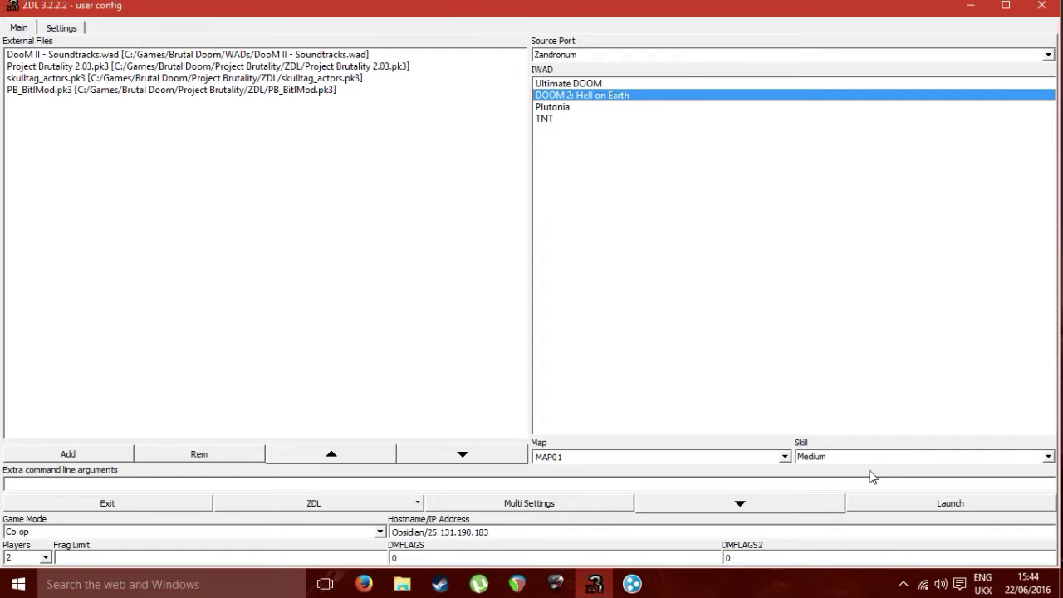
left_click(932, 506)
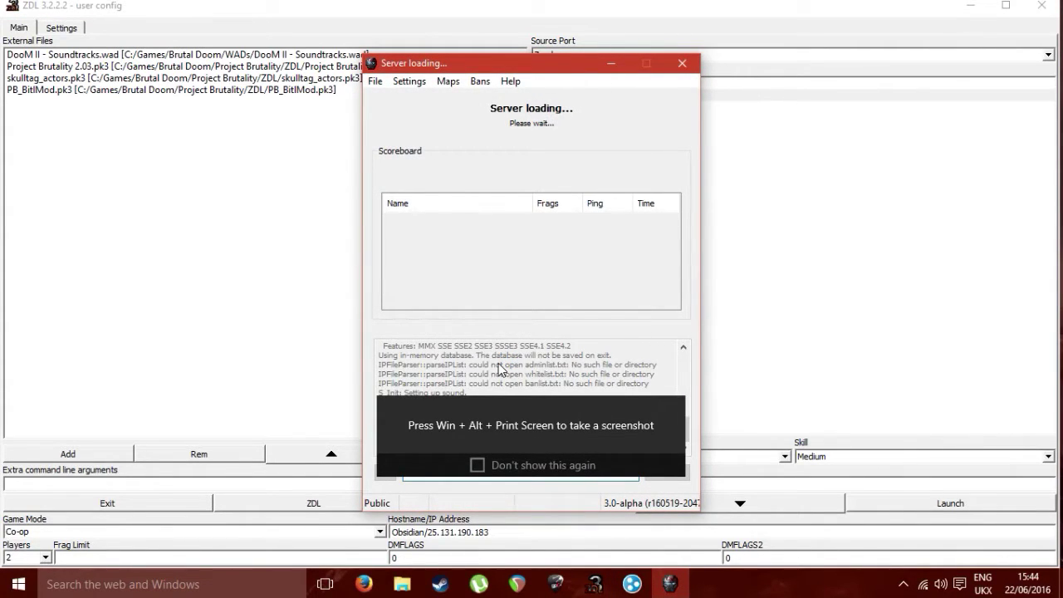
left_click(675, 407)
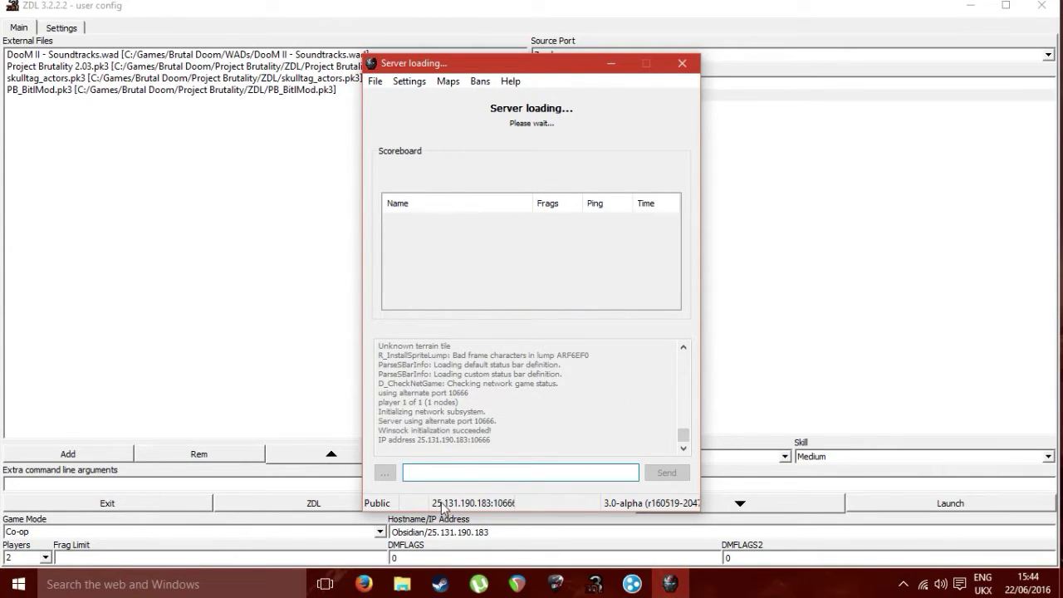
- Open Project_Brutality_2_0_User_Manual from the Games\Brutal Doom folder on the C: drive using File Explorer
key("super+e")
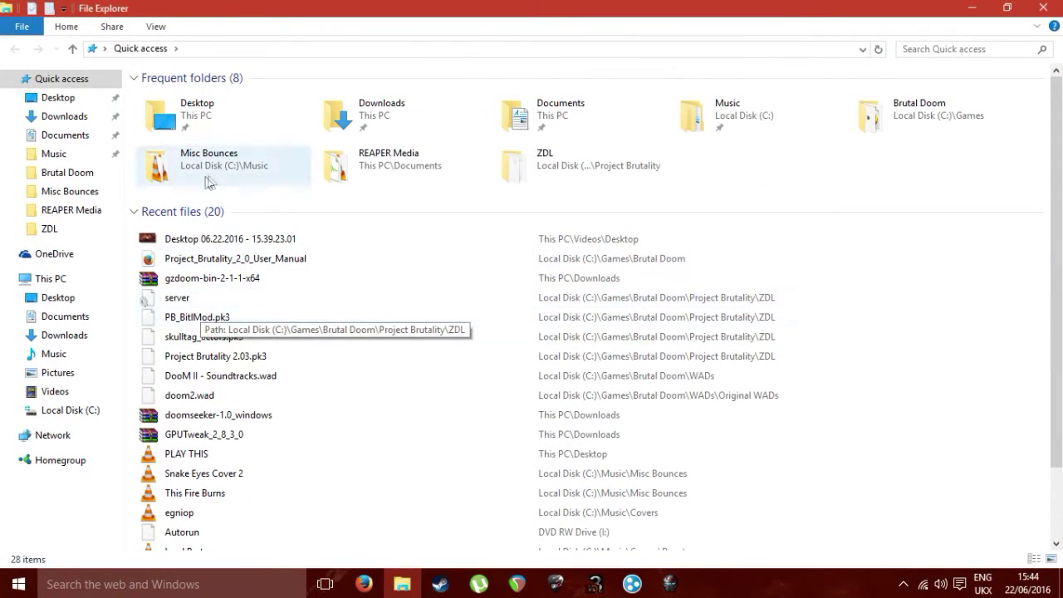
left_click(76, 410)
double_click(196, 96)
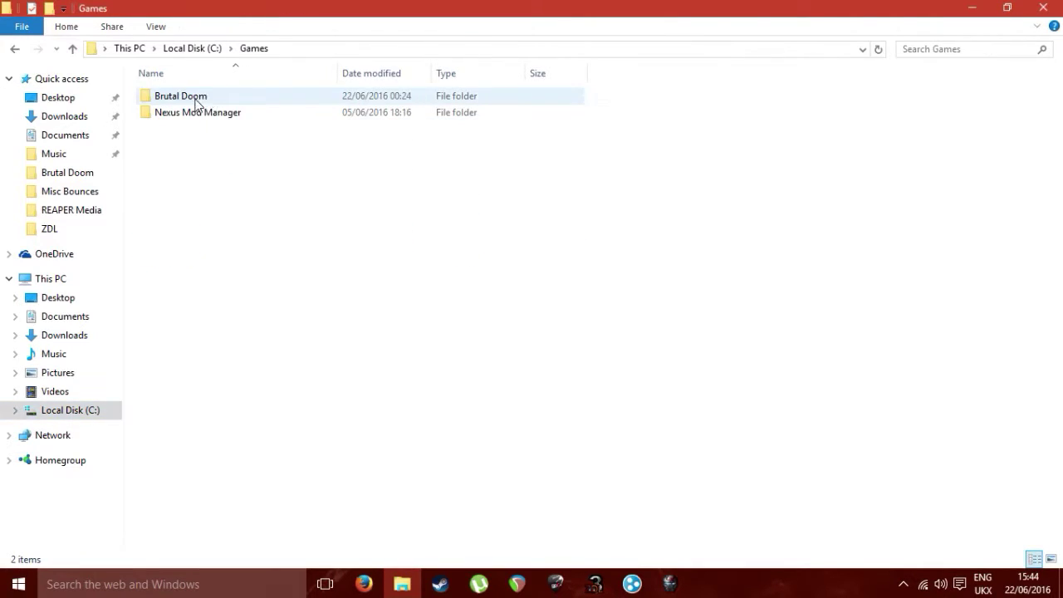
double_click(209, 97)
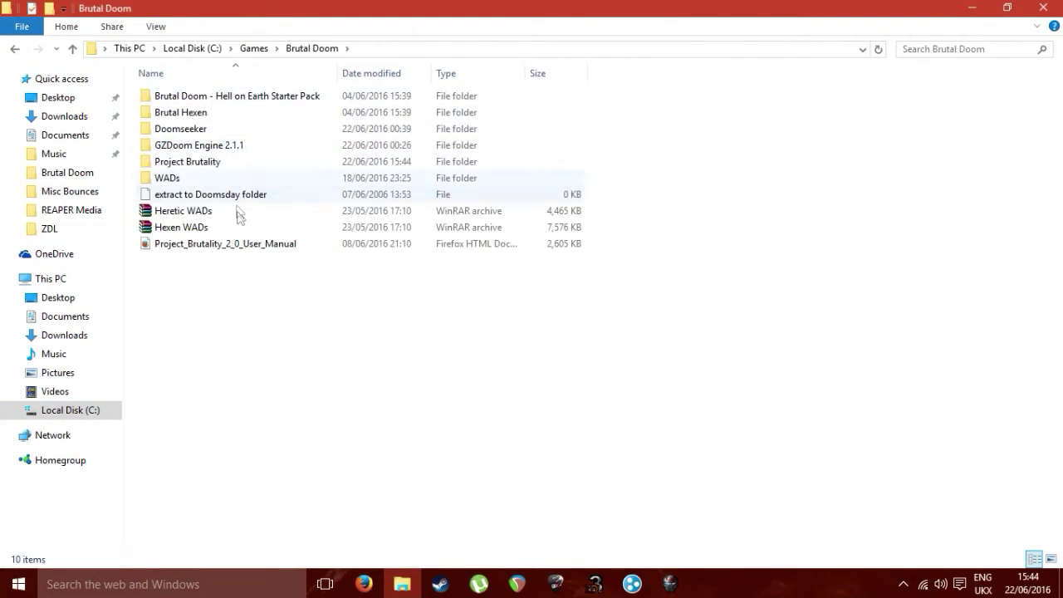
double_click(208, 163)
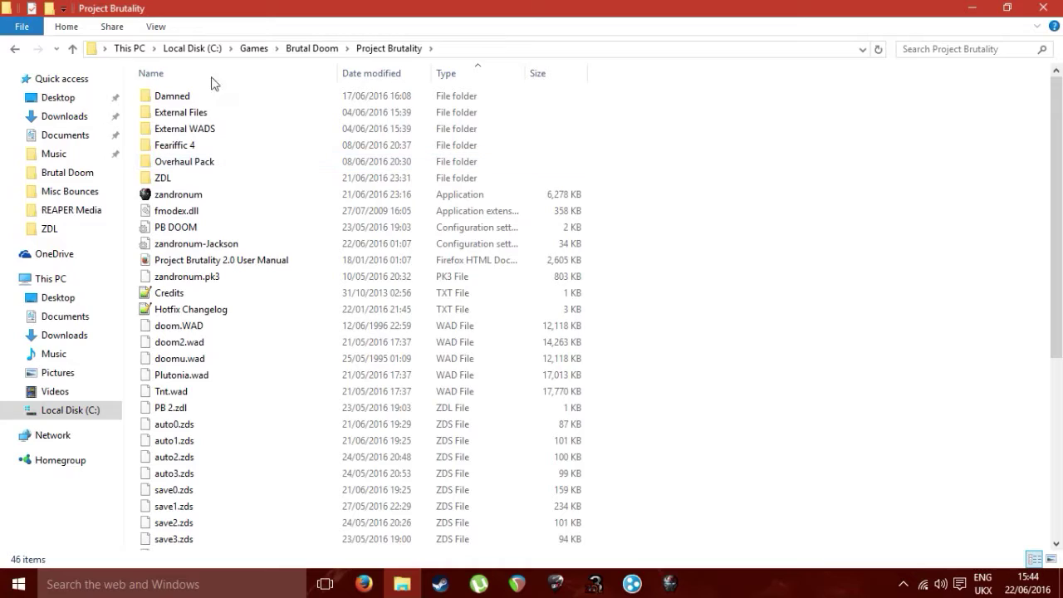
left_click(312, 48)
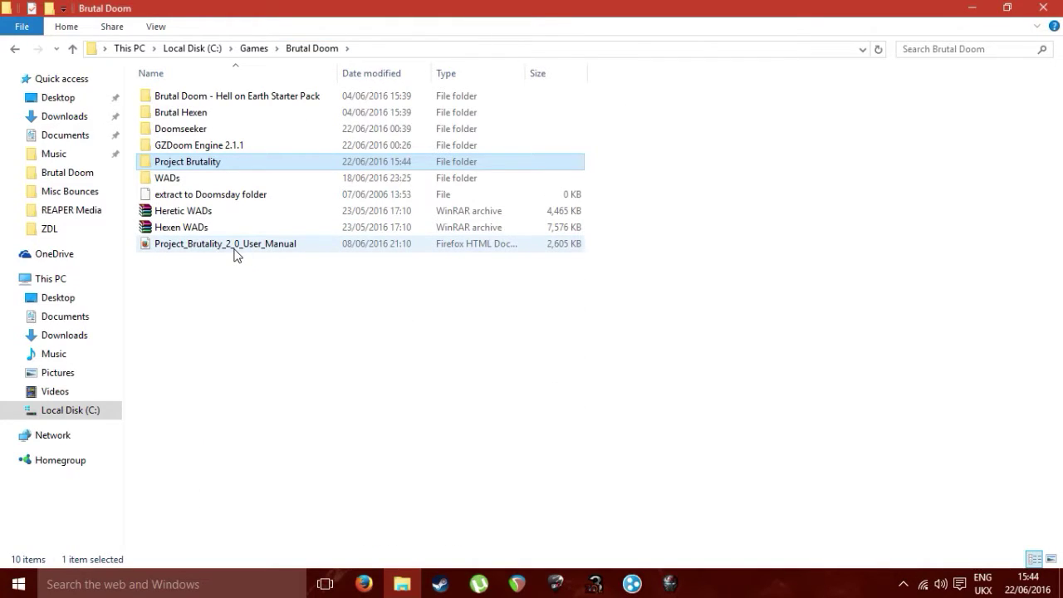
left_click(235, 255)
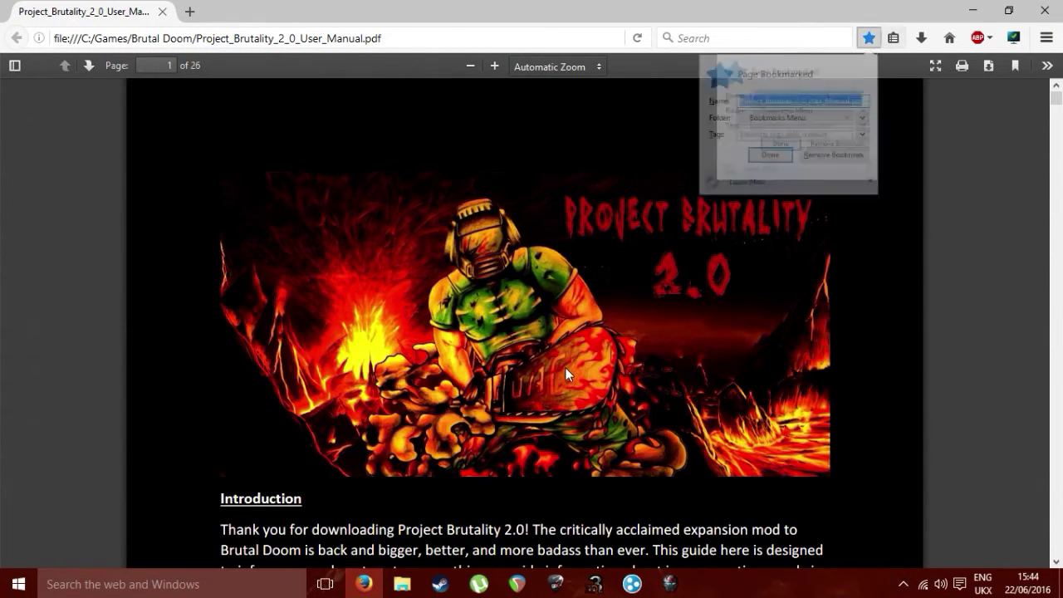
- Remove the manual's accidental bookmark and search for Multiplayer to reach the game mode CVARs under Multiplayer Setup & Information
scroll(565, 368, "down", 3)
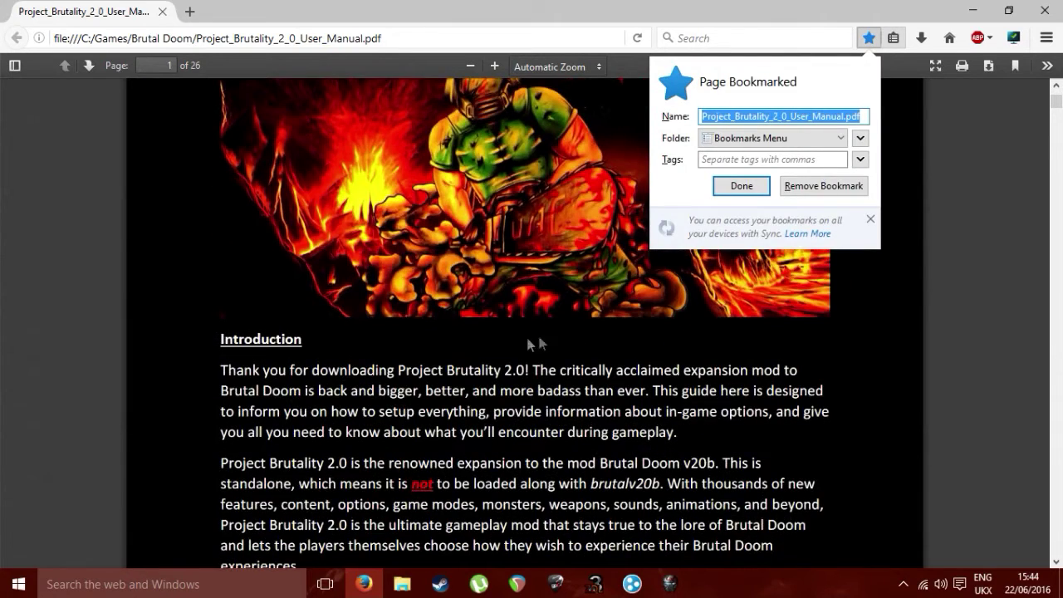
left_click(822, 184)
key("ctrl+f")
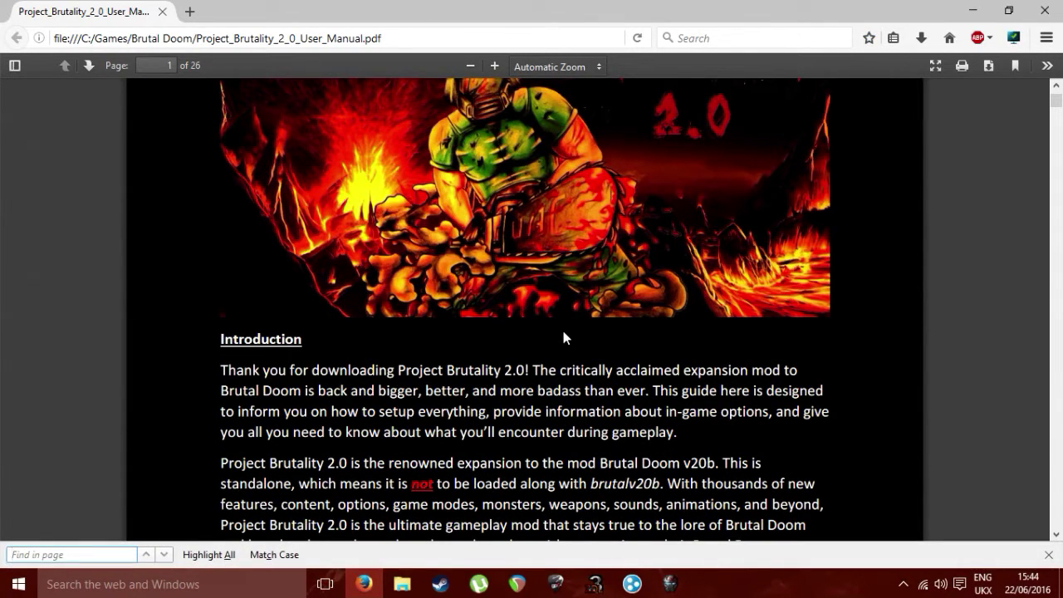
type("Multi")
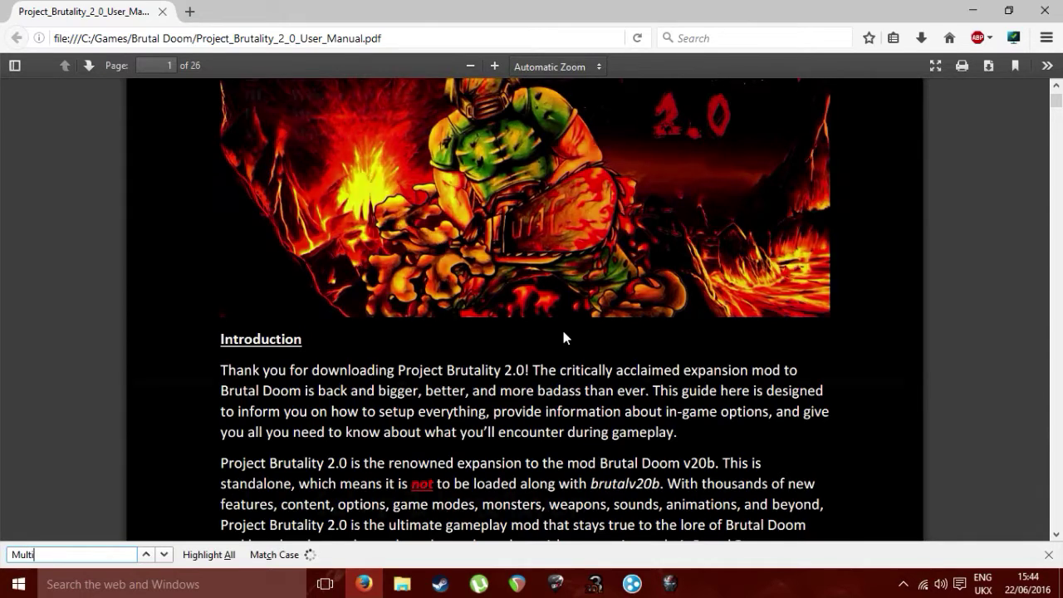
type("player")
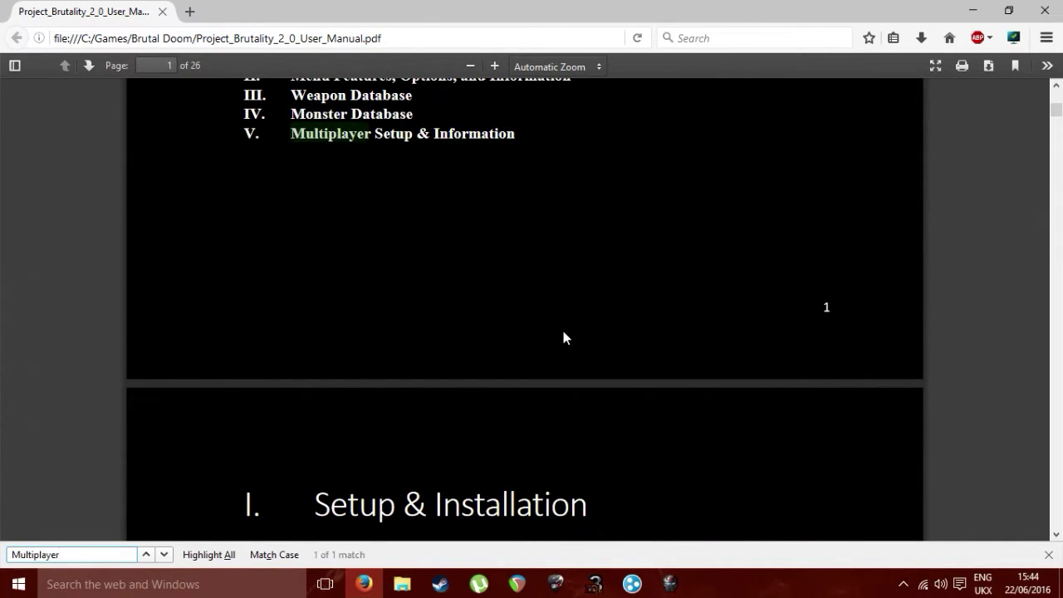
left_click(164, 554)
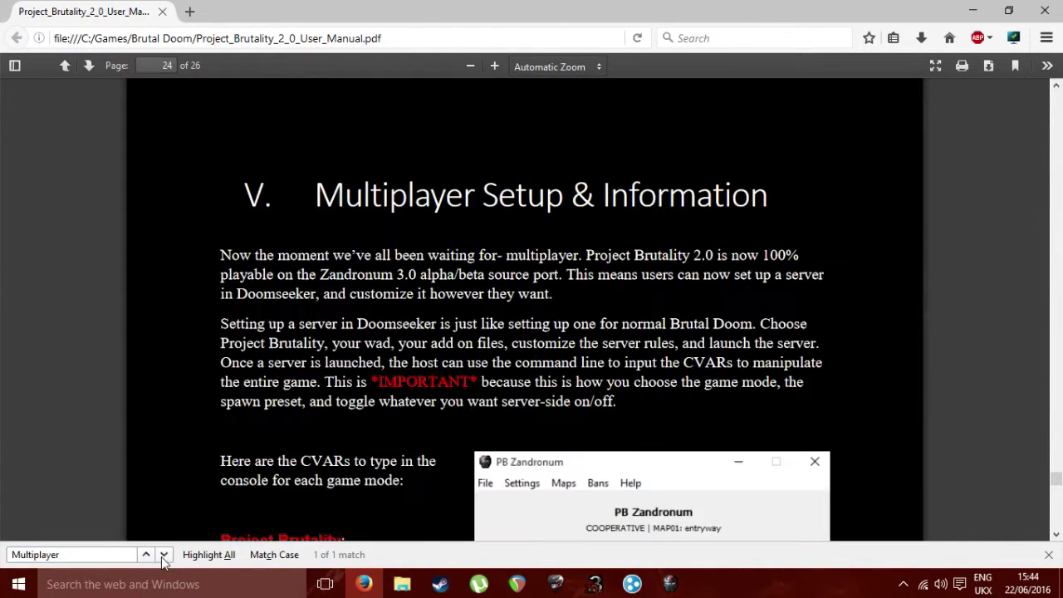
scroll(347, 401, "down", 3)
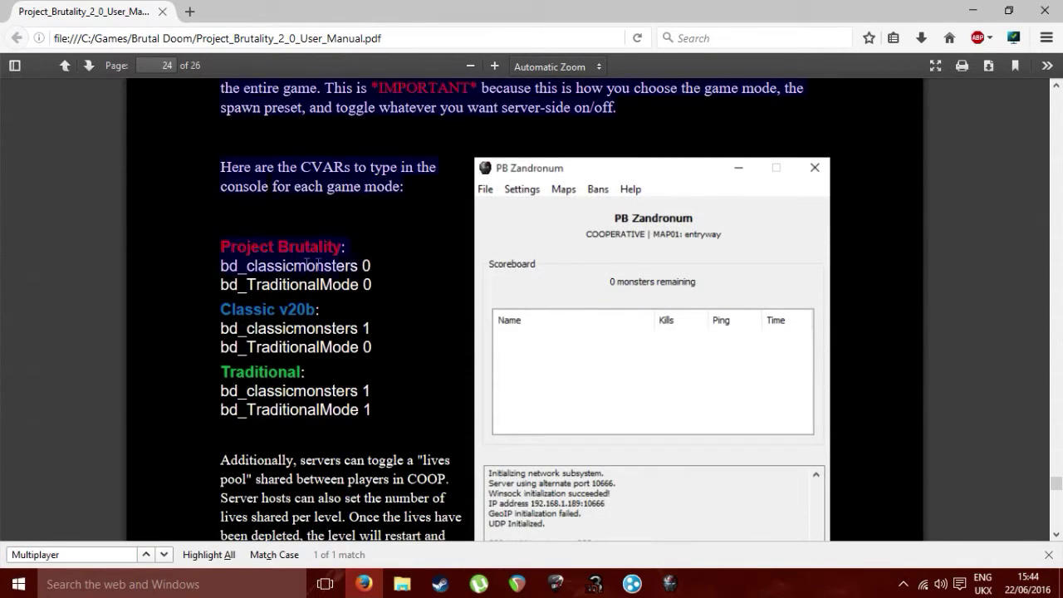
- Copy bd_classicmonsters 0 from the manual's Project Brutality mode and enter it in the Zandronum server console
left_click_drag(373, 265, 220, 266)
key("ctrl+c")
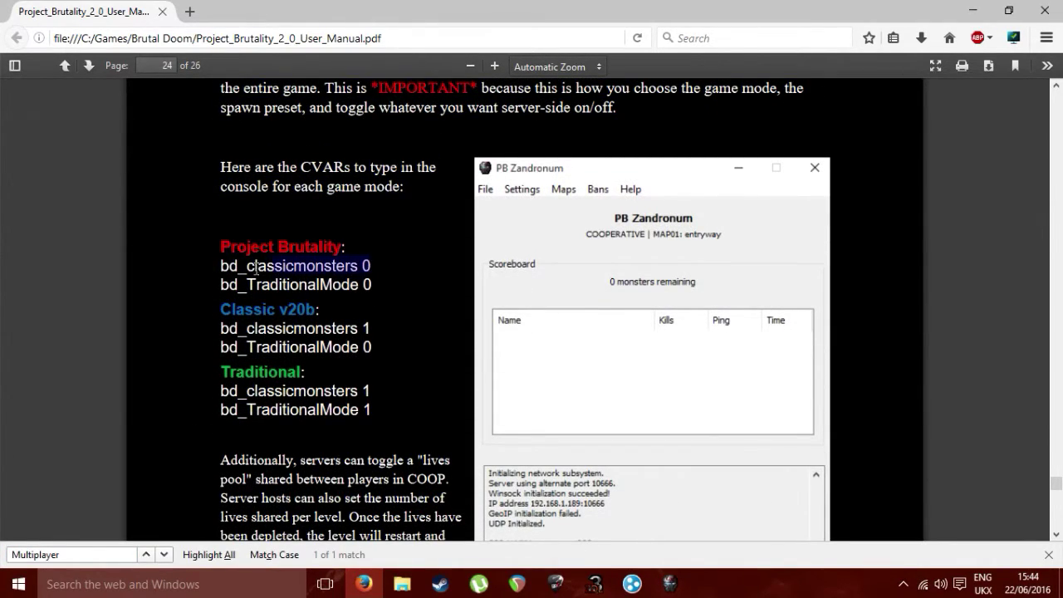
left_click(667, 586)
key("ctrl+v")
key("Return")
left_click(160, 263)
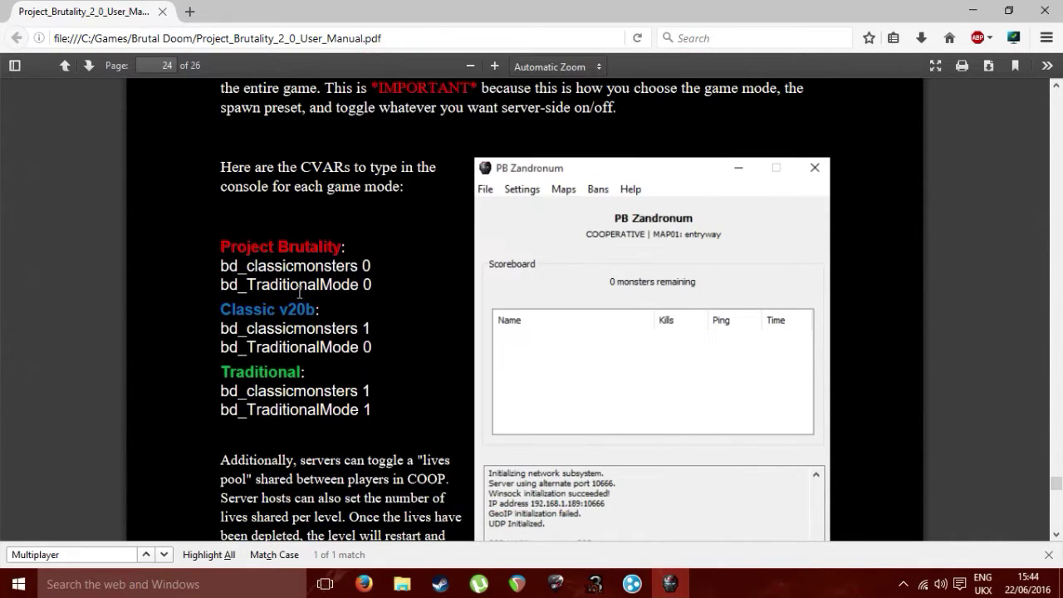
- Copy bd_TraditionalMode 0 from the manual's Project Brutality mode, enter it in the Zandronum server console and return to the manual
left_click_drag(372, 285, 220, 285)
key("ctrl+c")
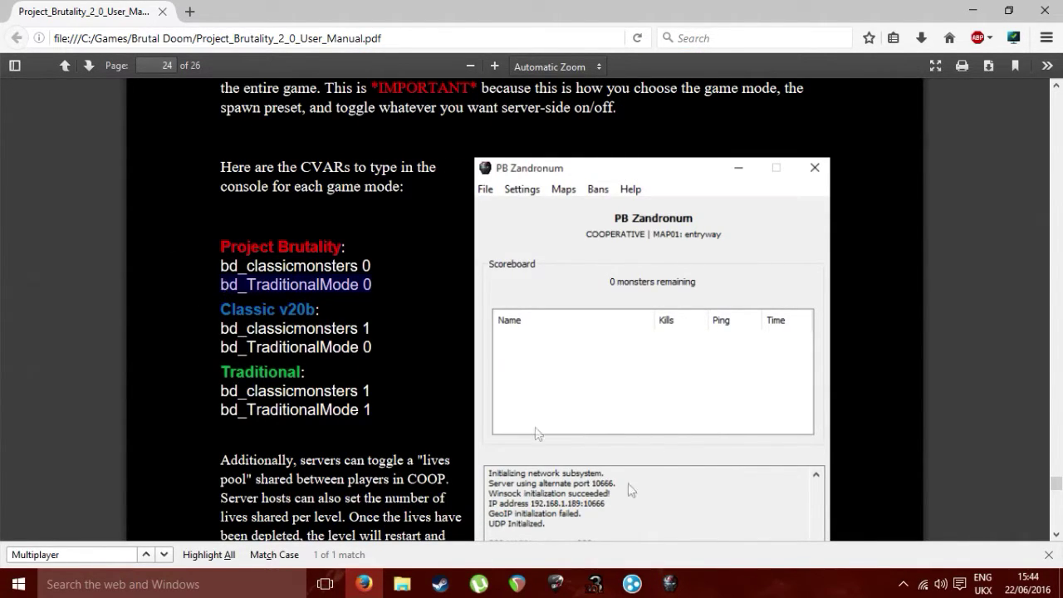
left_click(669, 583)
key("ctrl+v")
key("Return")
left_click(292, 372)
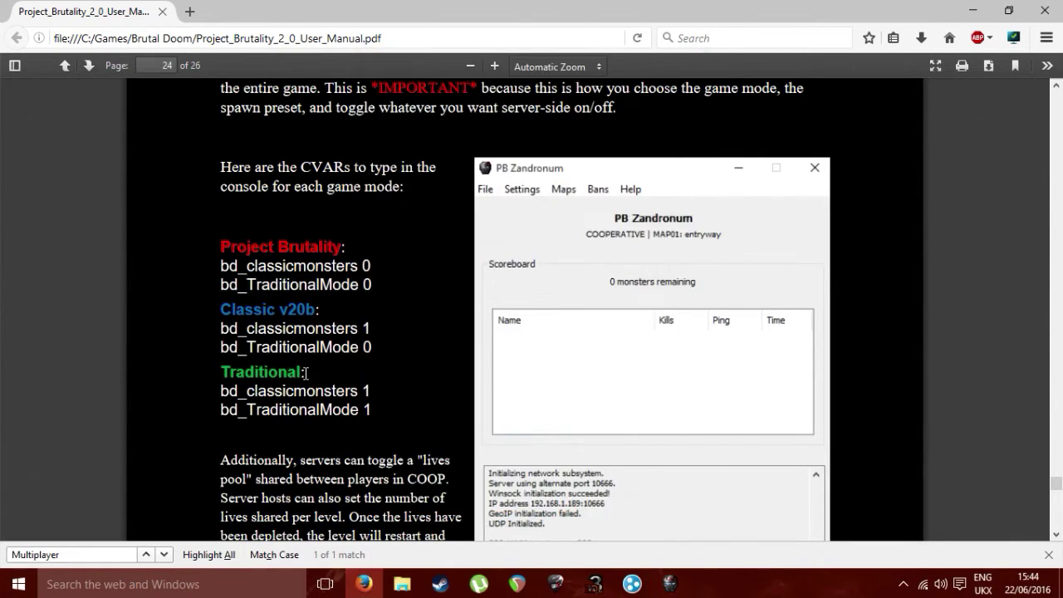
- Find the list of level spawn presets on page 25 of the manual and copy BrutalSpawnBalance 3
scroll(309, 370, "down", 10)
scroll(341, 312, "up", 6)
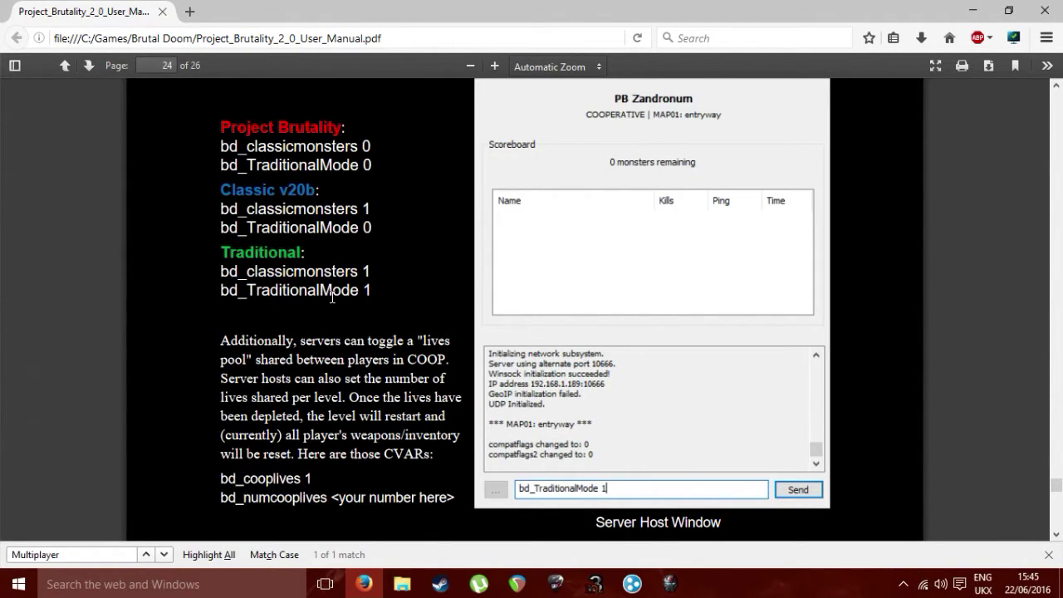
scroll(332, 297, "down", 10)
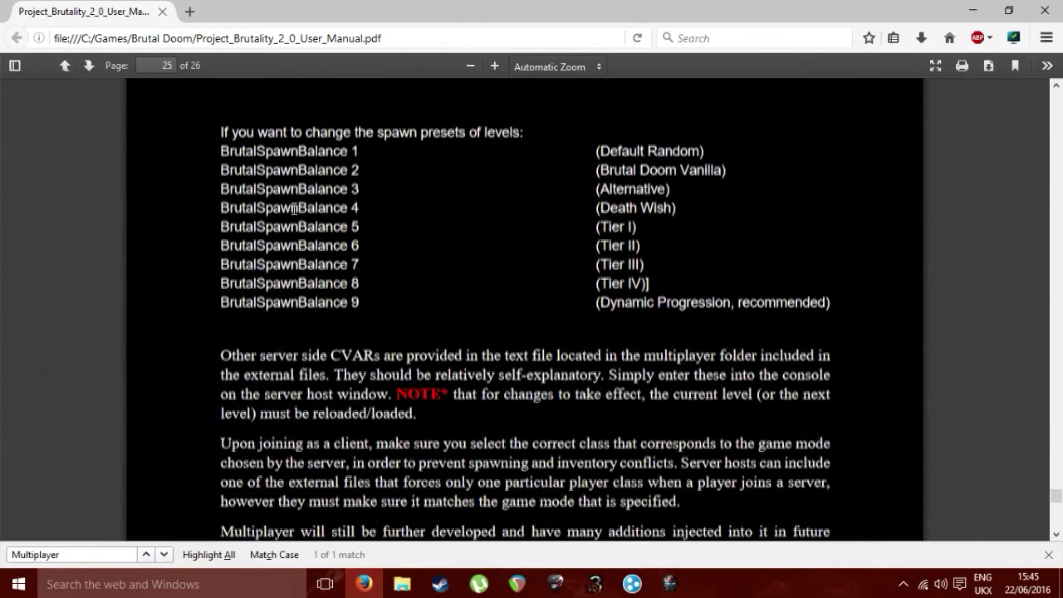
scroll(633, 222, "up", 1)
left_click_drag(316, 229, 221, 232)
key("ctrl+c")
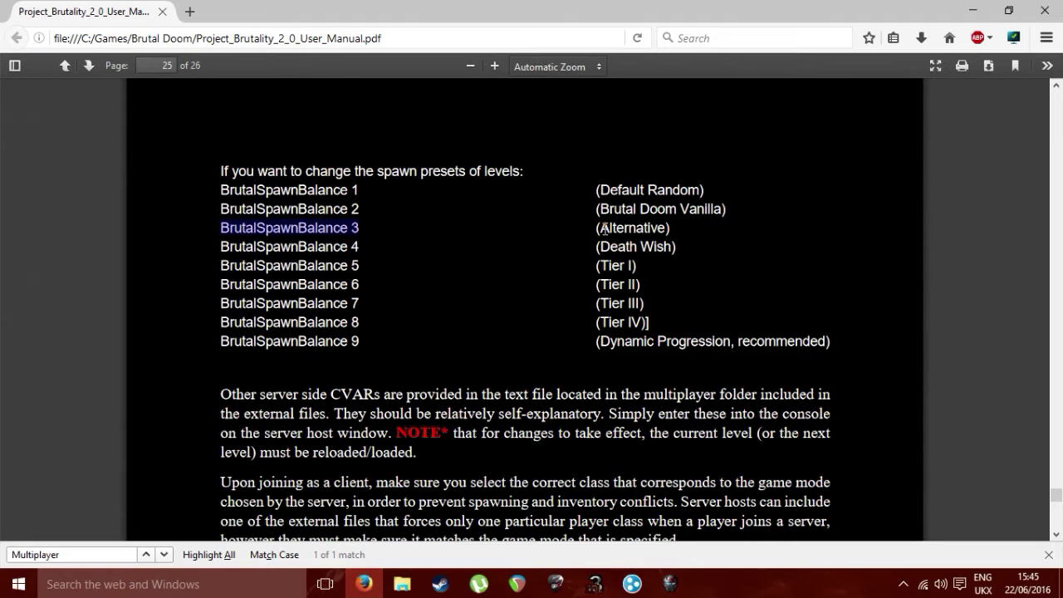
- Enter BrutalSpawnBalance 3 in the Zandronum server console and join the hosted server from its window
left_click(670, 584)
left_click(471, 466)
key("ctrl+v")
key("Return")
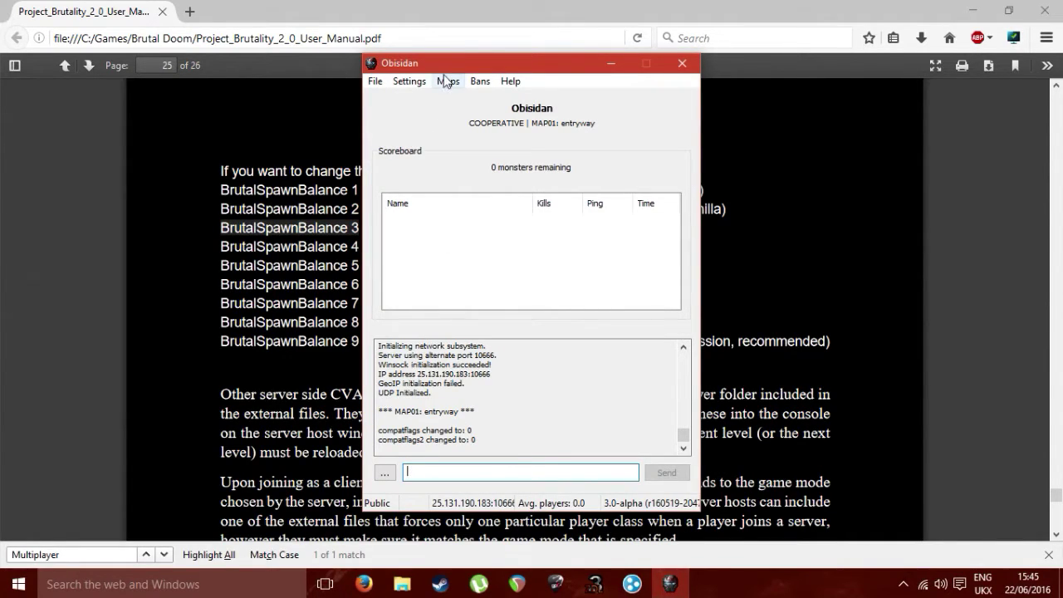
left_click(374, 81)
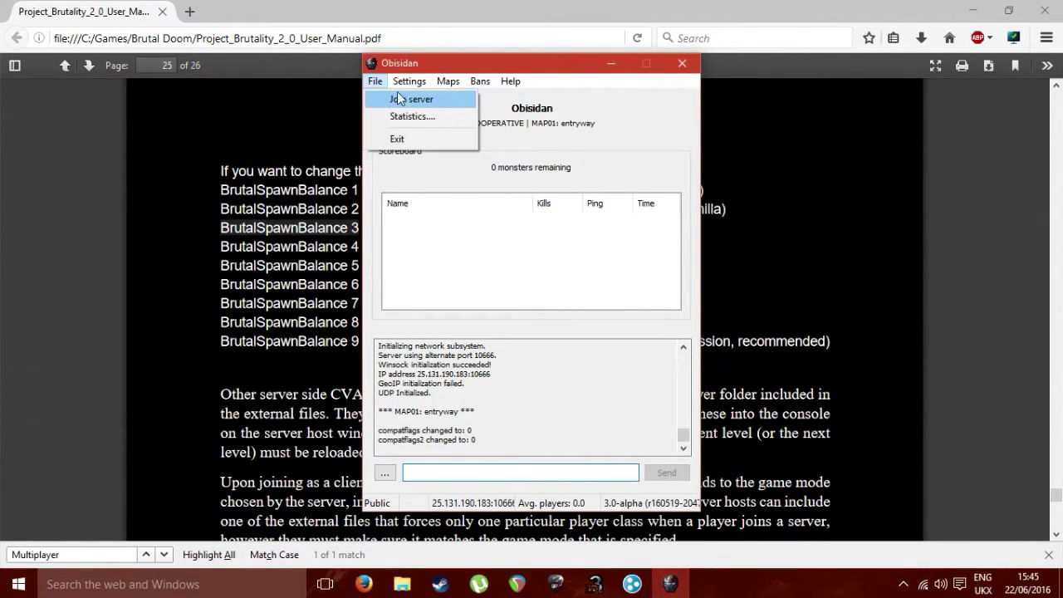
left_click(402, 100)
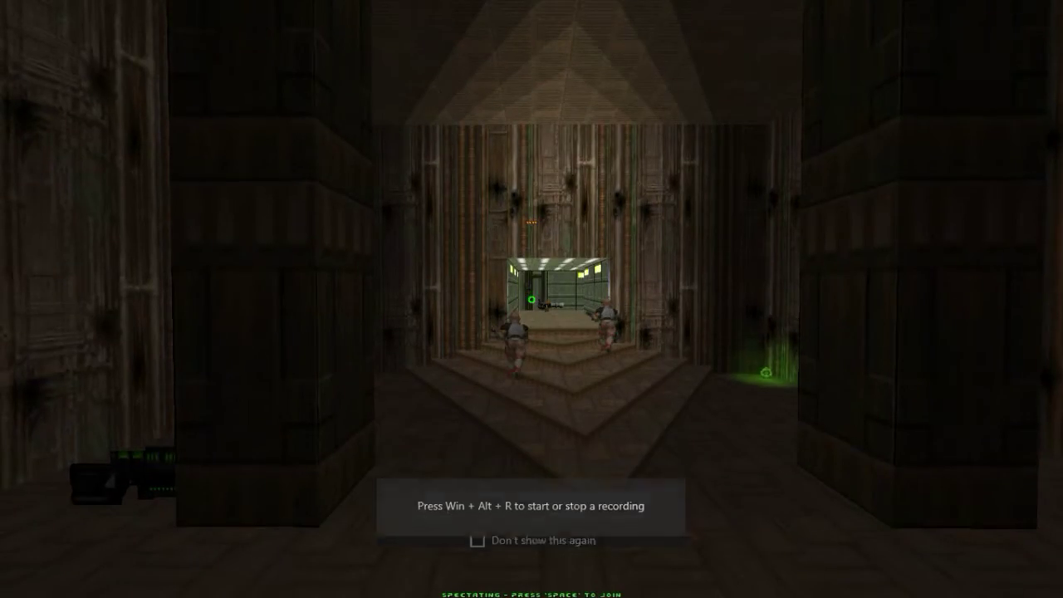
- Set the in-game sounds volume to 0.1 and the menu and music volumes to 0.0, and return to the game
key("Escape")
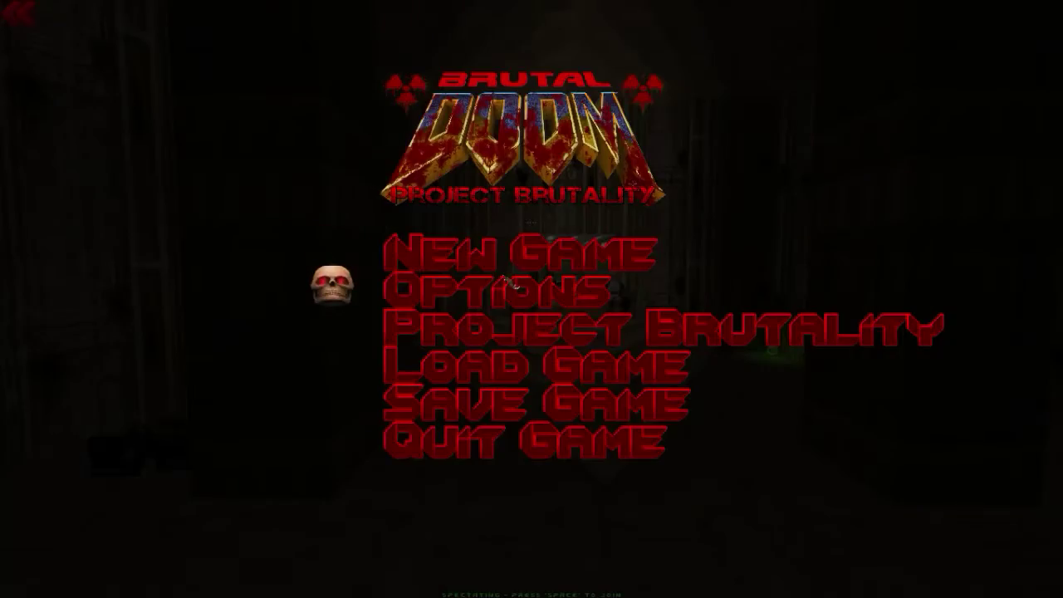
left_click(498, 281)
left_click(499, 328)
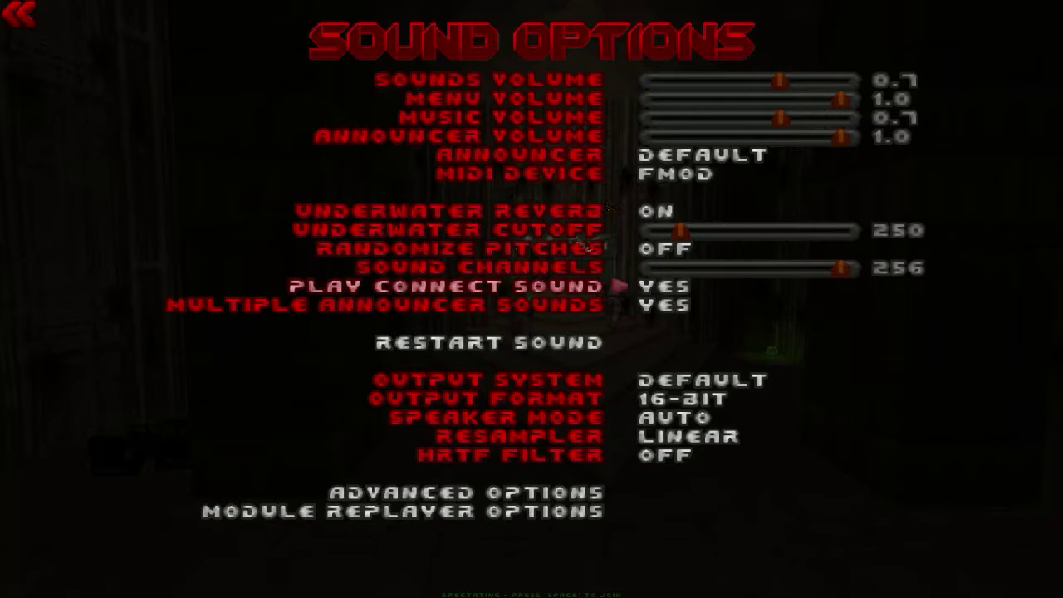
left_click_drag(776, 81, 689, 83)
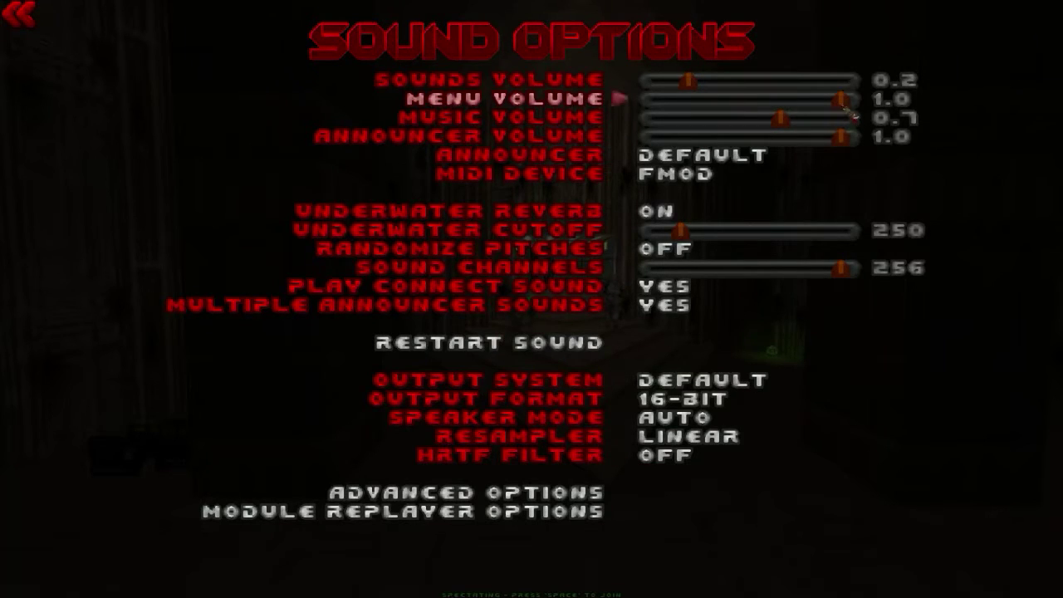
left_click(690, 98)
left_click(683, 119)
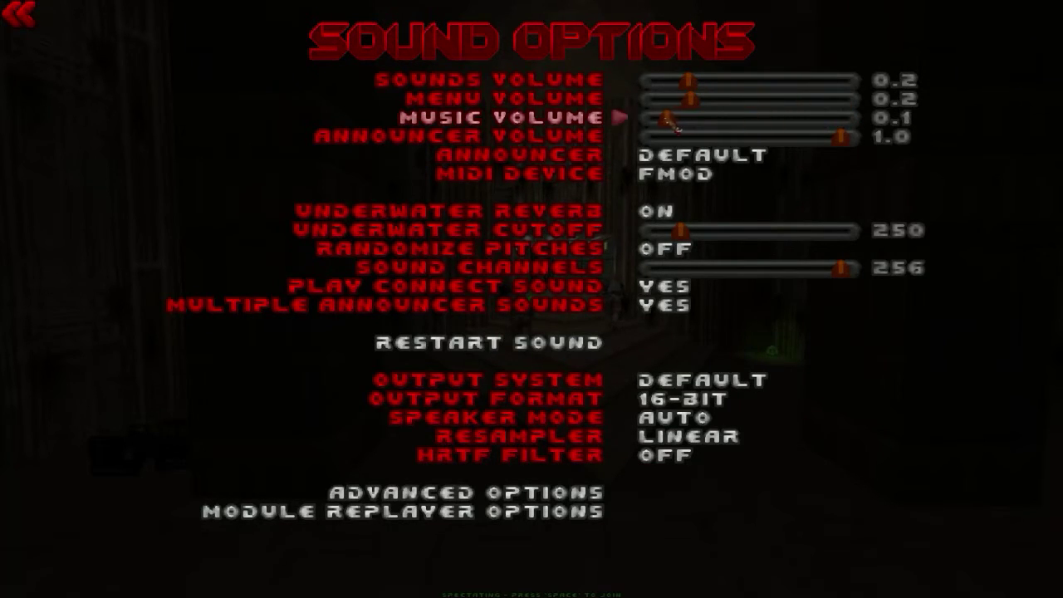
left_click(667, 120)
left_click(667, 99)
left_click(674, 82)
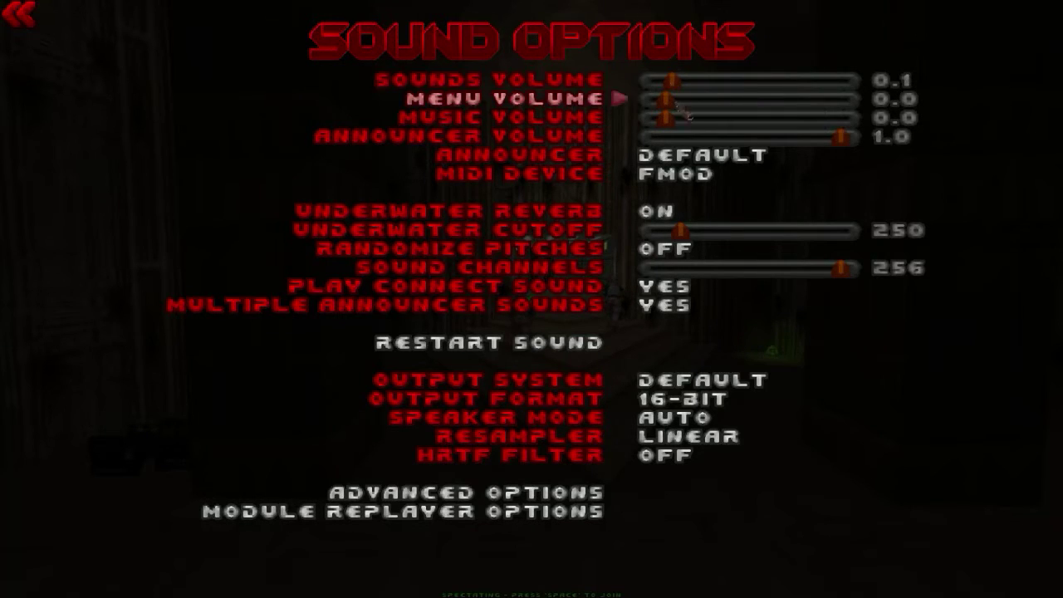
key("Escape")
key("Escape")
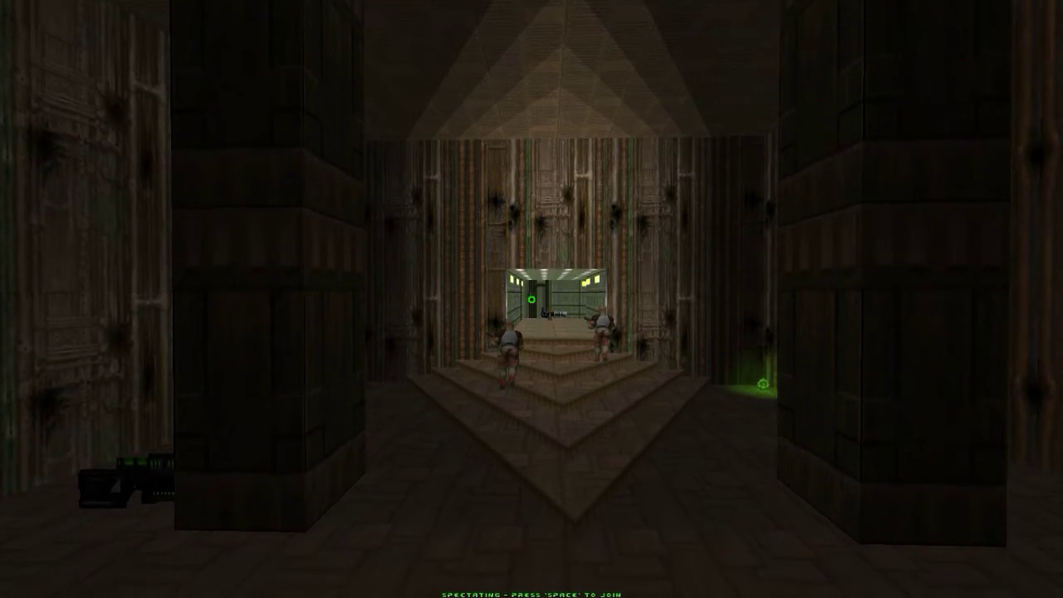
- Write the example command connect 01238102:1066 in the game console without running it, and close the console
key("grave")
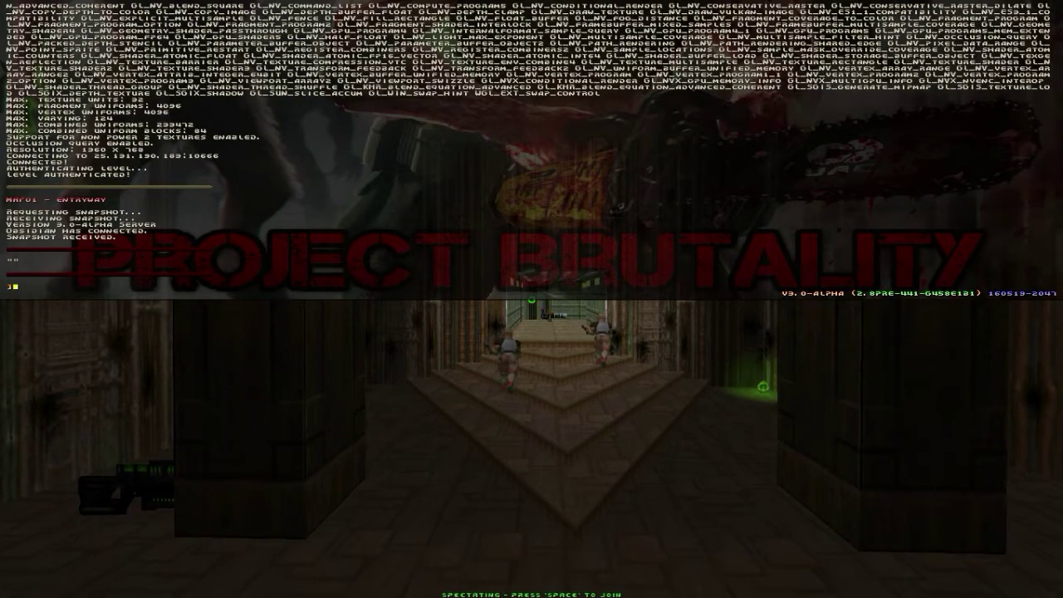
type("c")
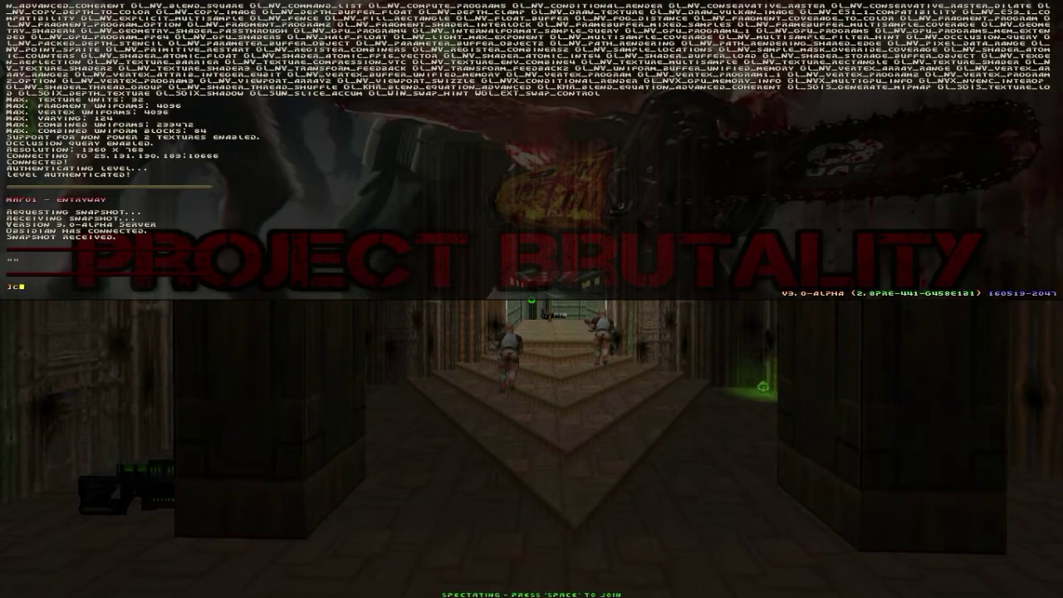
type("onnect")
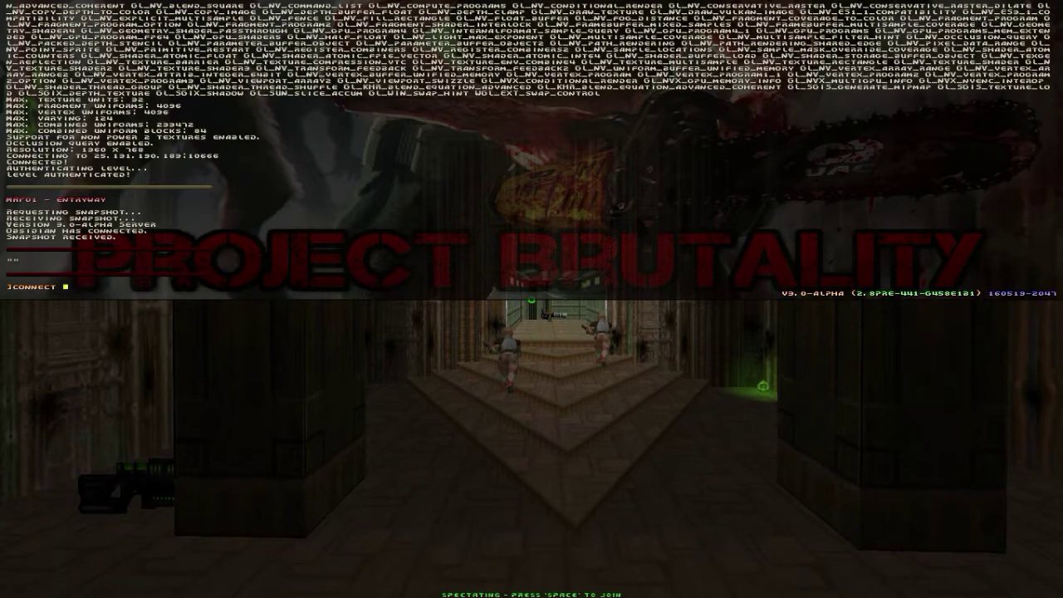
type(" 0")
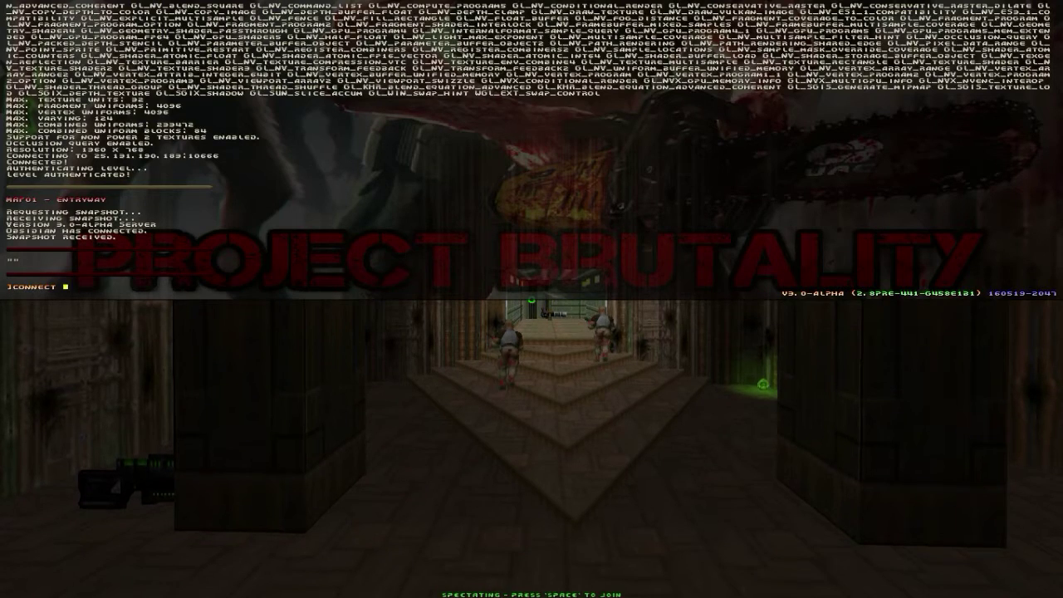
type("1238102:1066")
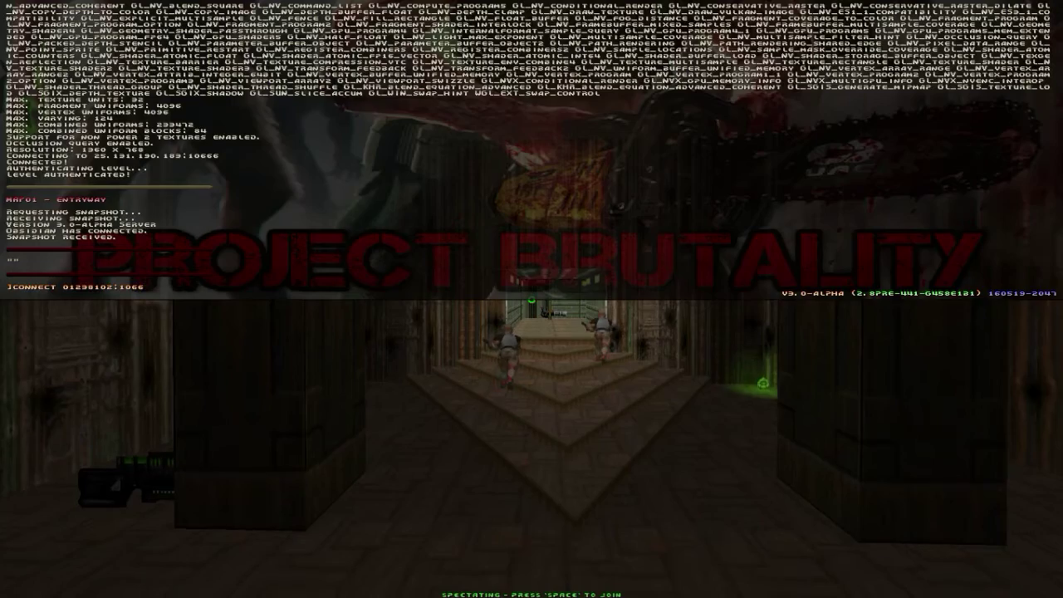
key("grave")
- Look around the starting area of MAP01 as a spectator
key("w")
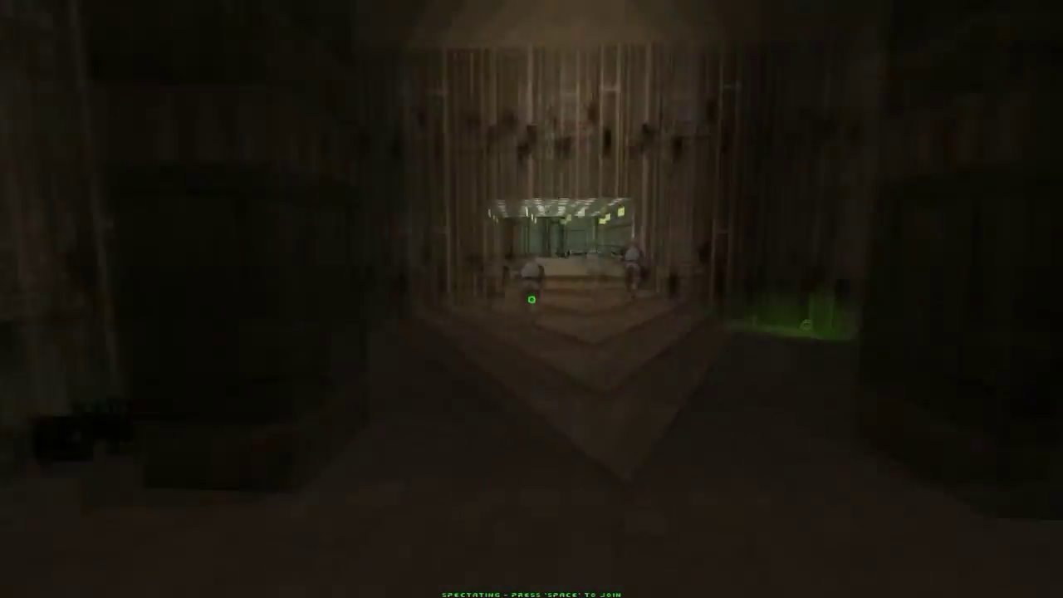
key("Escape")
key("Escape")
key("w")
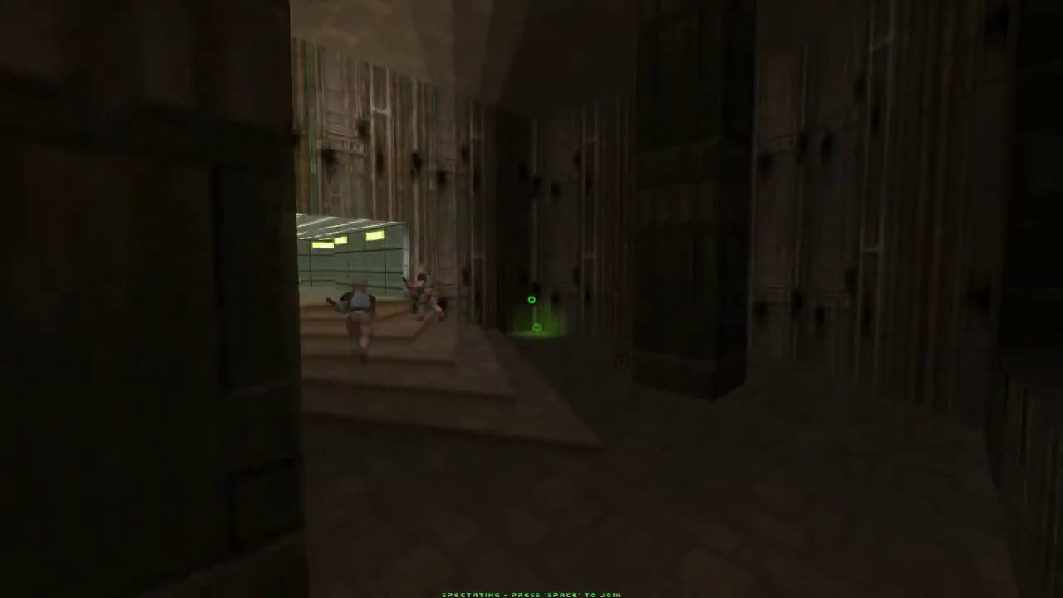
key("w")
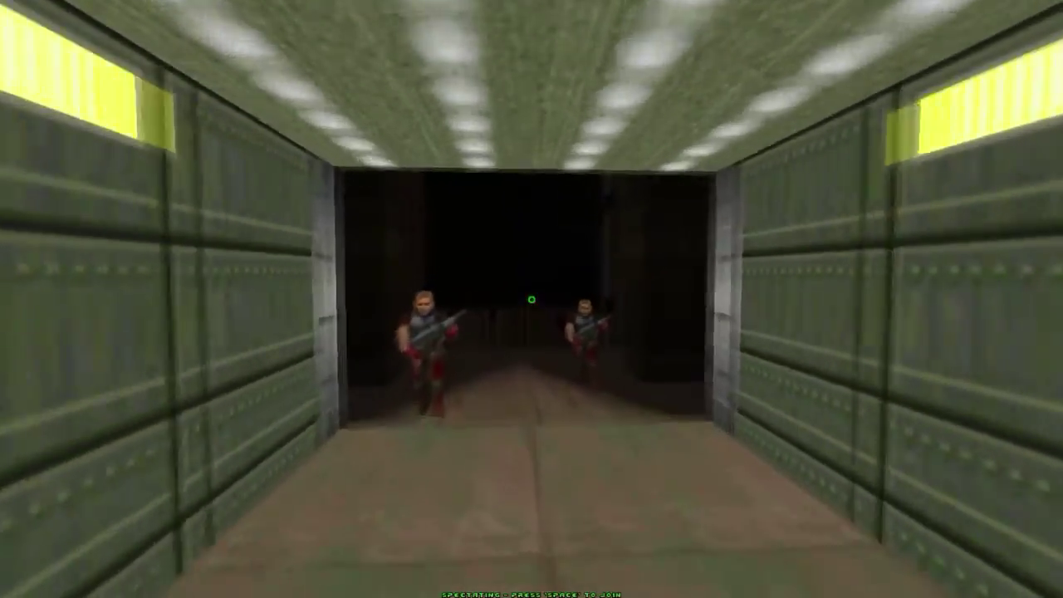
key("w")
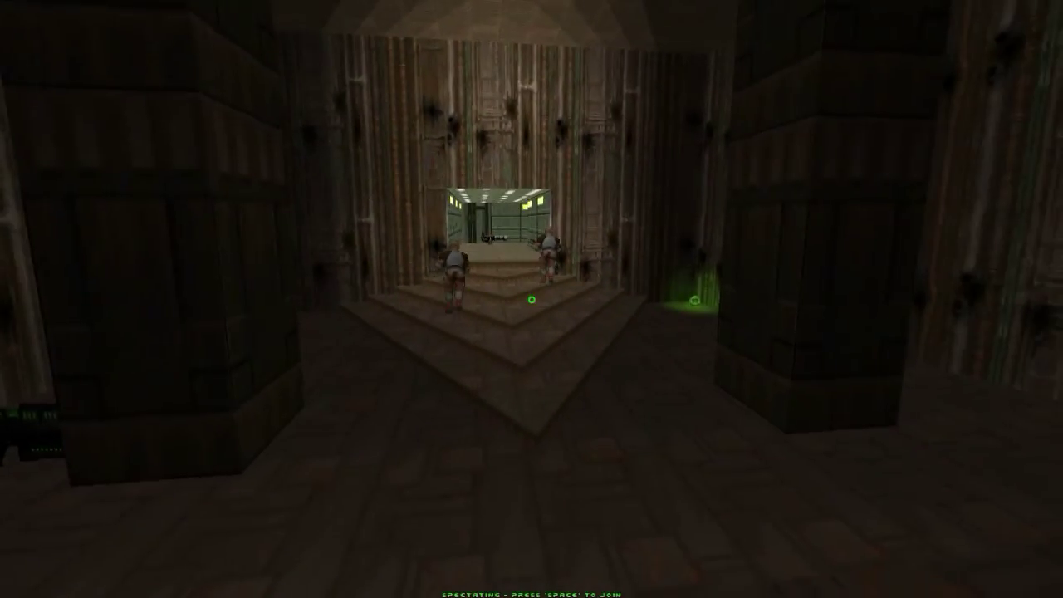
key("w")
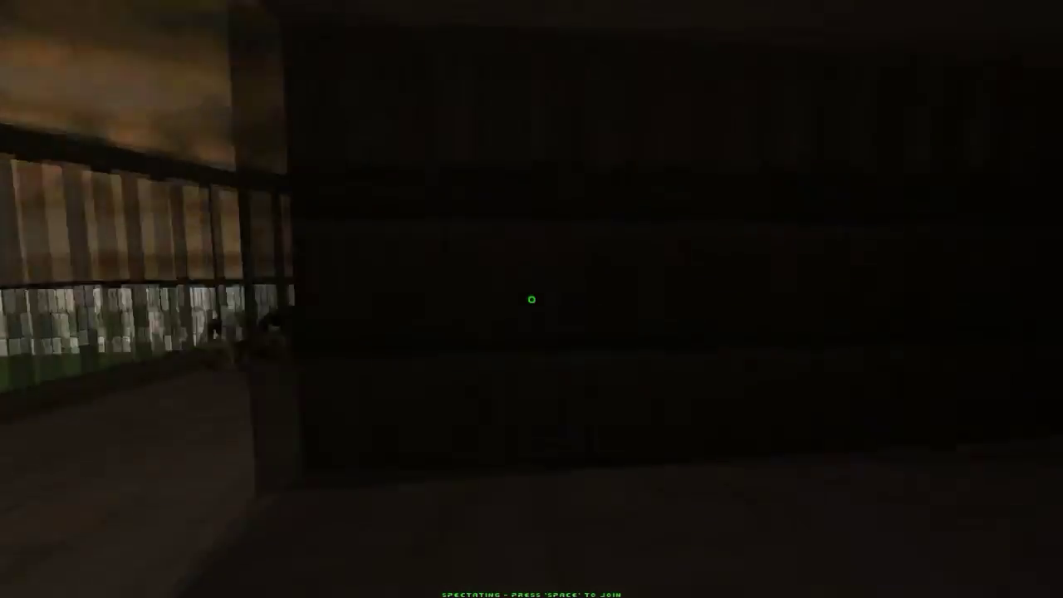